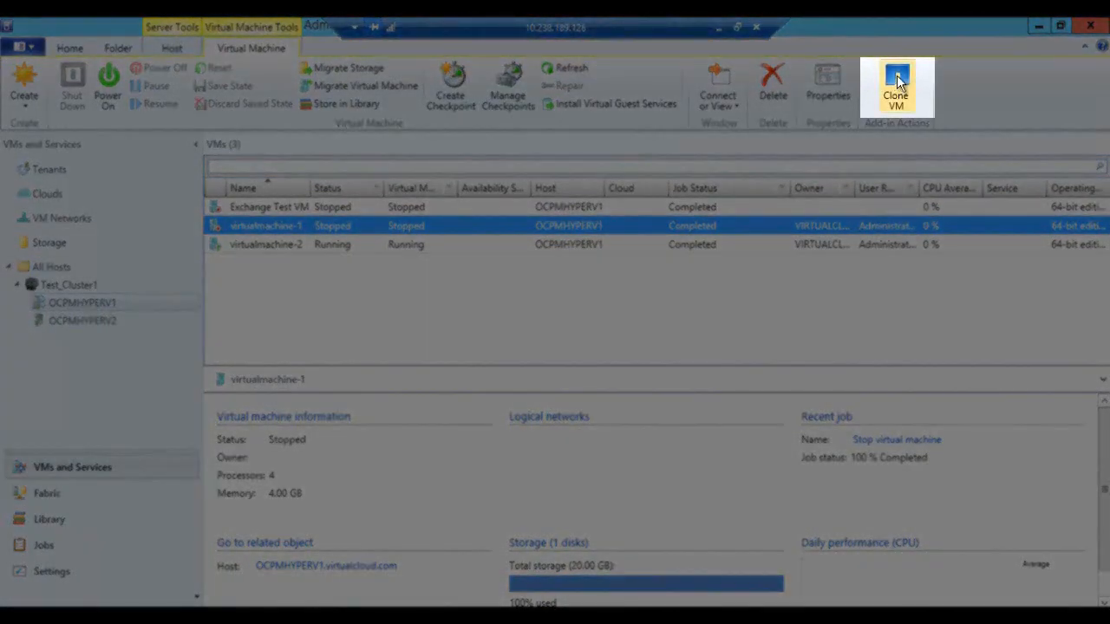
Step: Start cloning virtualmachine-1 with the clone base name netappvm and 5 clones
click(897, 81)
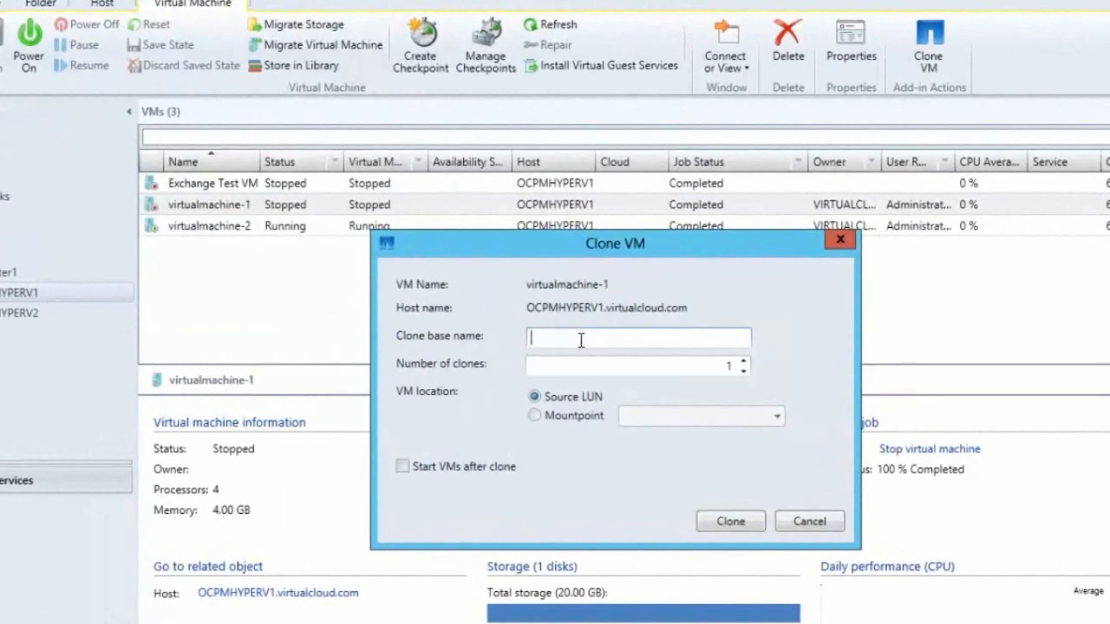
text(netappvm)
key(Tab)
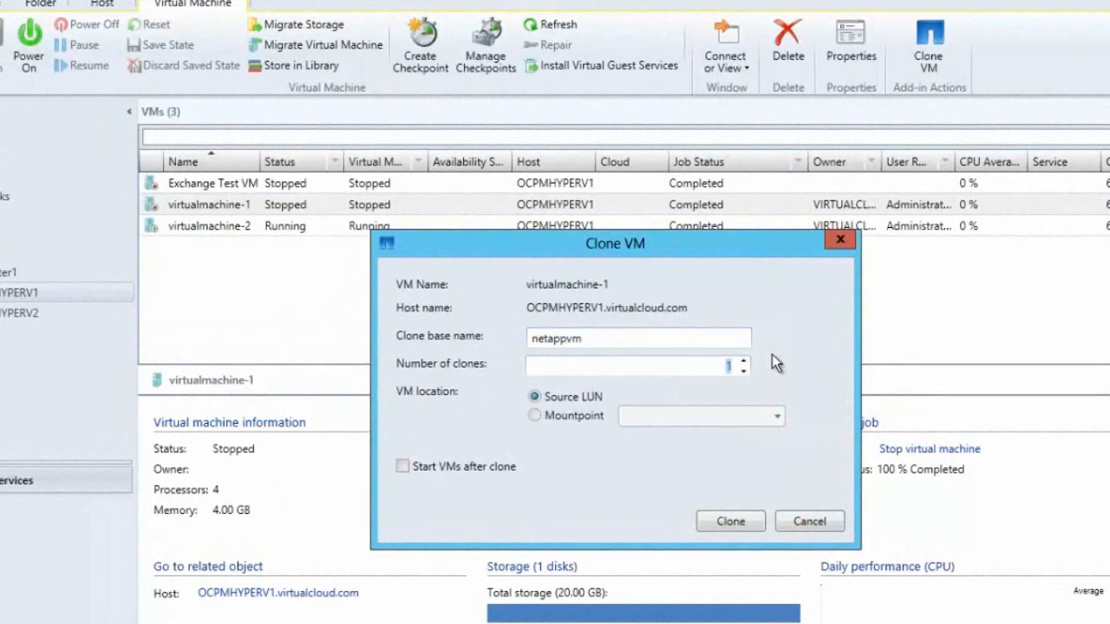
text(5)
Step: Place the clones on the mountpoint C:\ClusterStorage\Volume1 and start the cloning
click(560, 418)
click(775, 417)
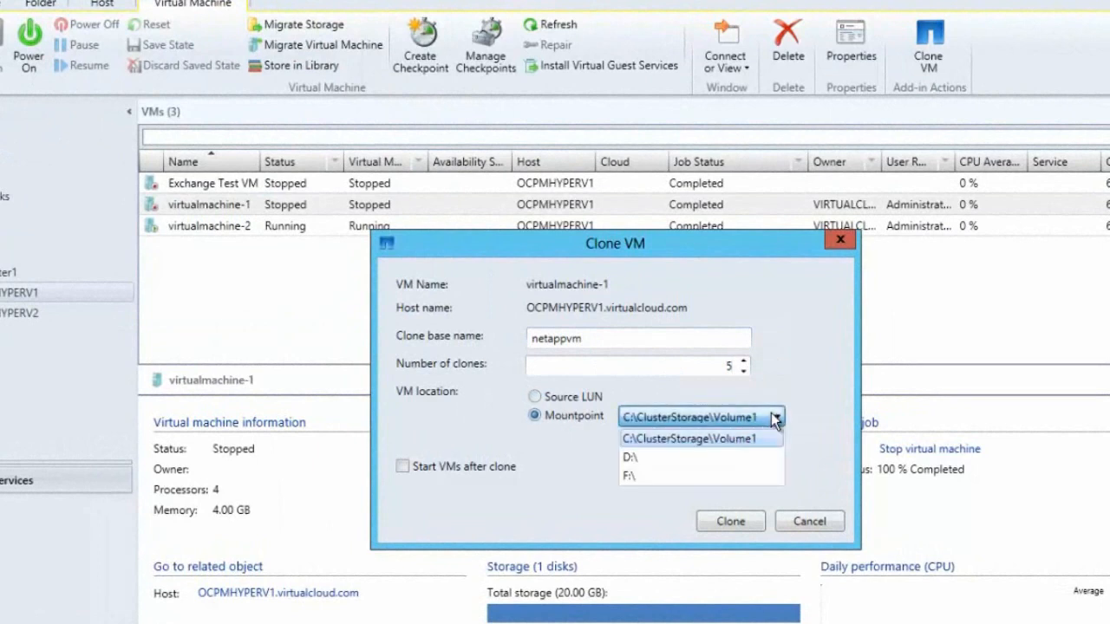
click(713, 438)
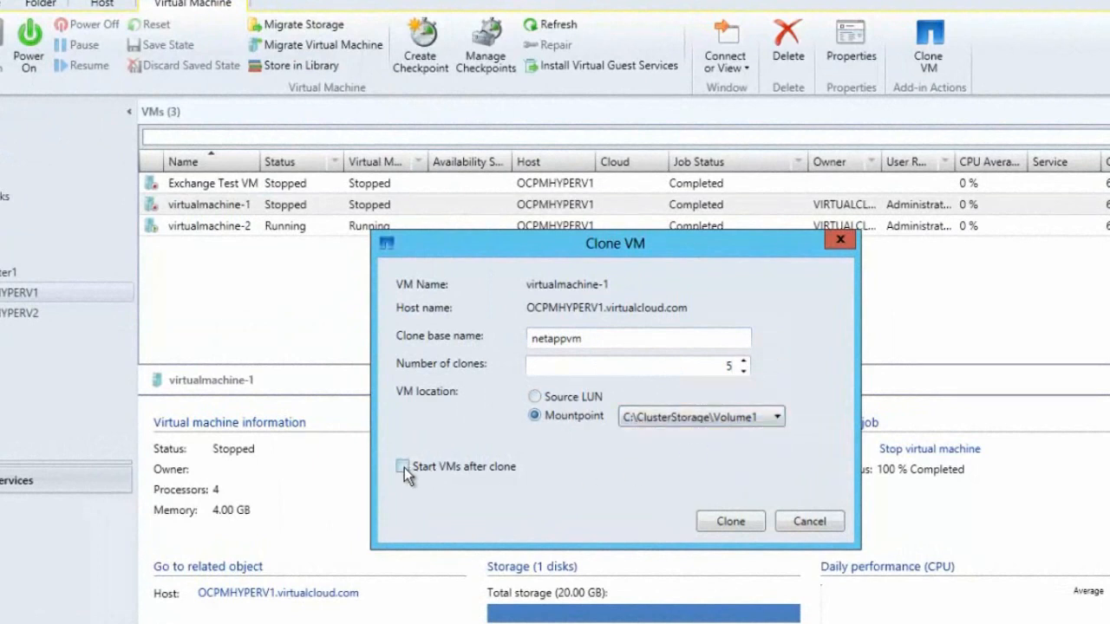
click(743, 523)
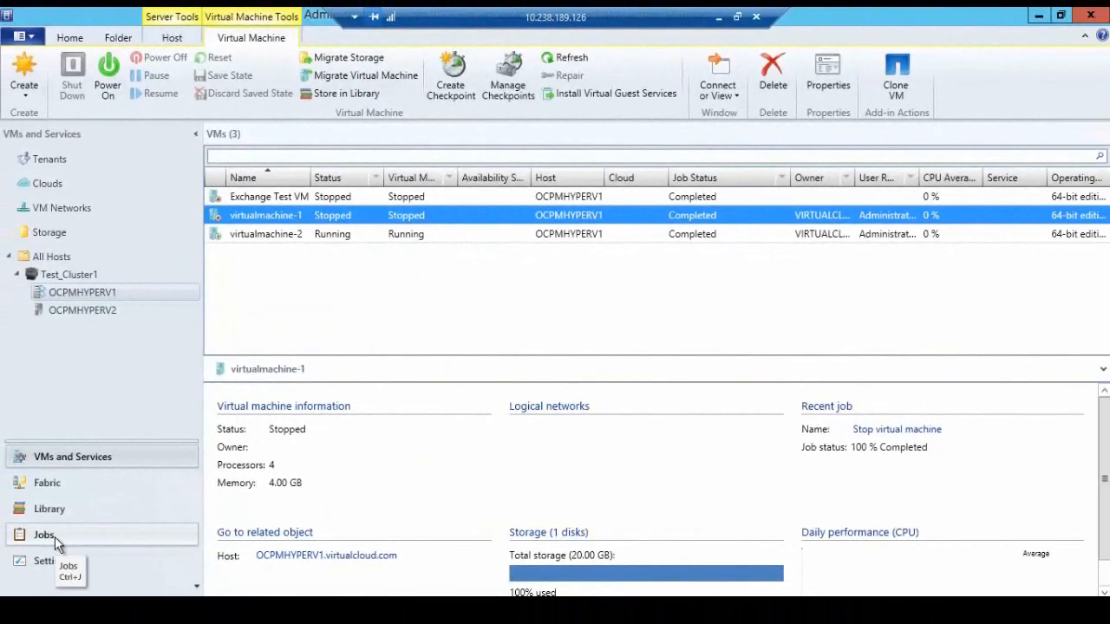
Step: Check the clone job among the running jobs, and refresh the virtual machines of host OCPMHYPERV1
click(55, 537)
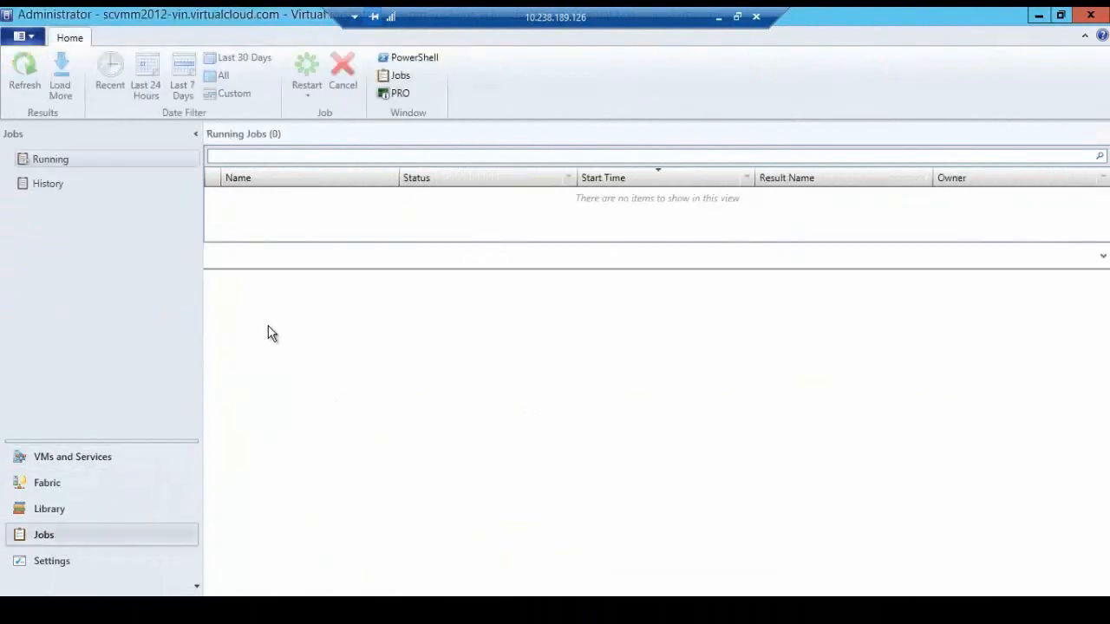
click(445, 196)
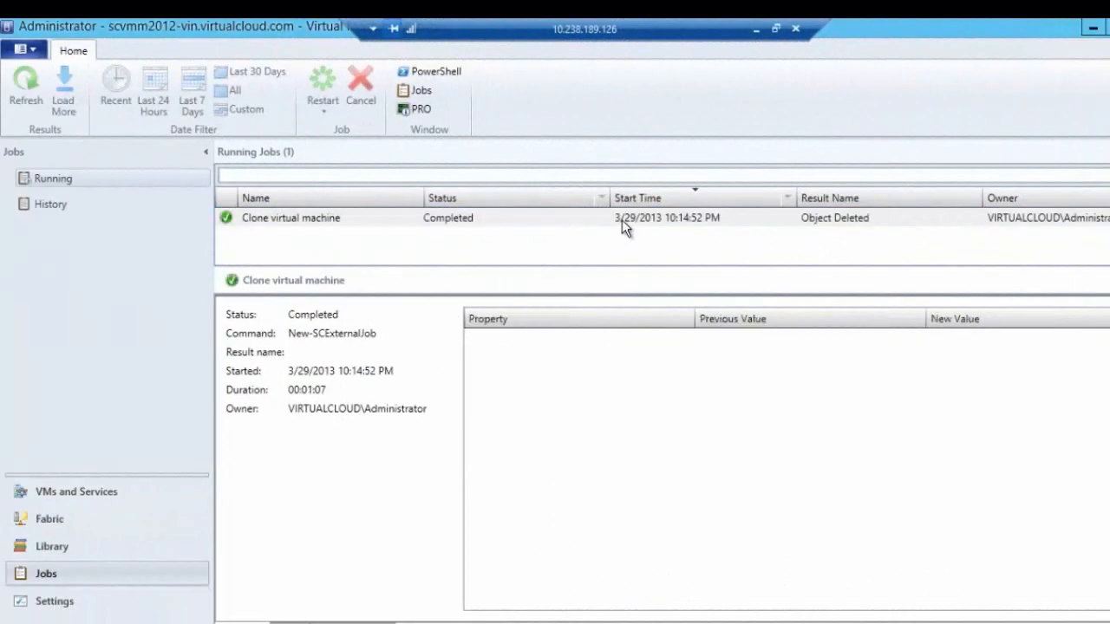
click(92, 494)
right_click(104, 319)
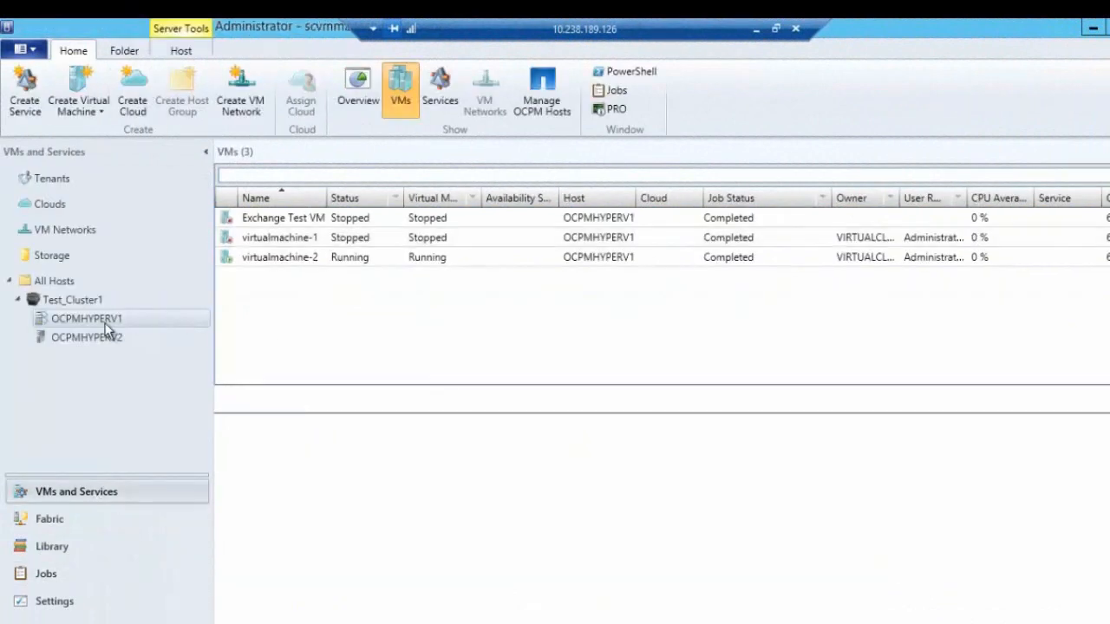
click(191, 325)
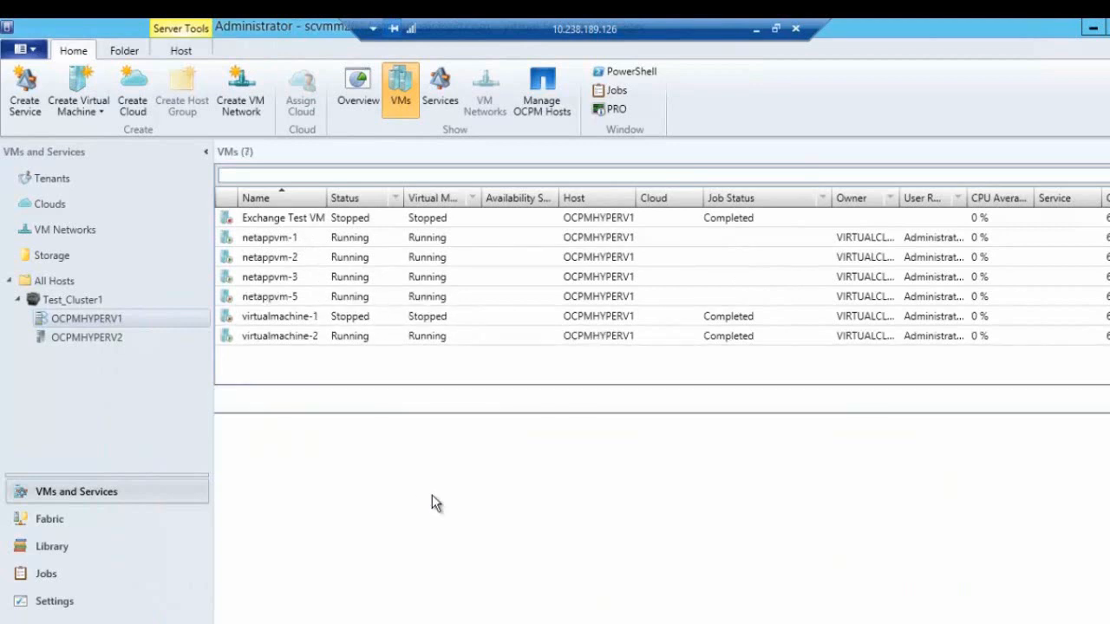
Step: Connect to the cloned virtual machine netappvm-2 via console
click(295, 256)
right_click(295, 256)
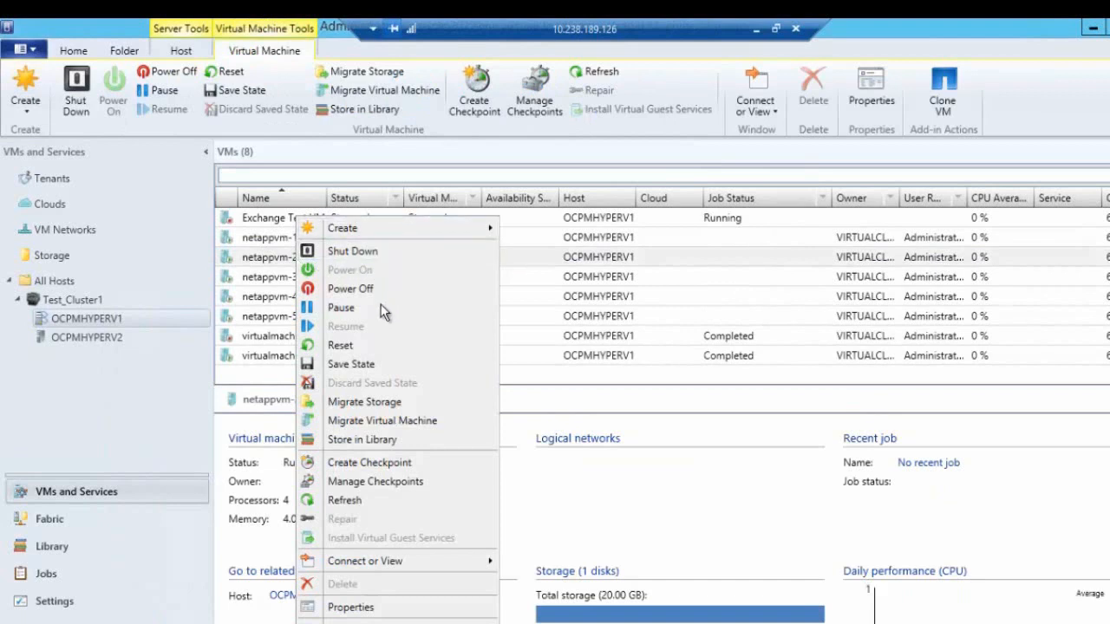
mouse_move(396, 563)
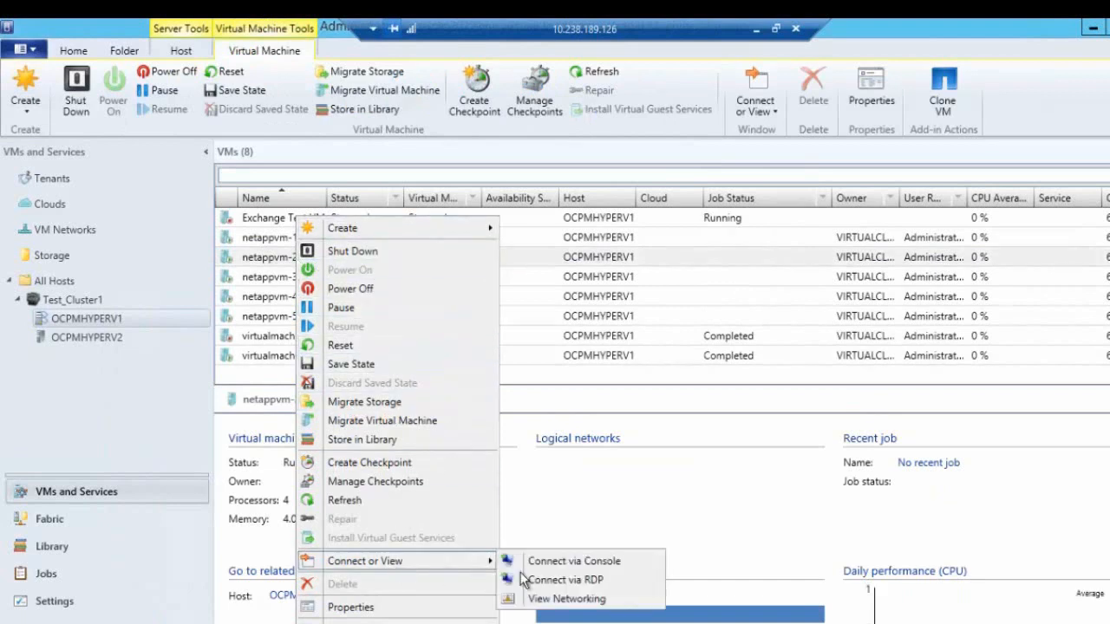
click(589, 562)
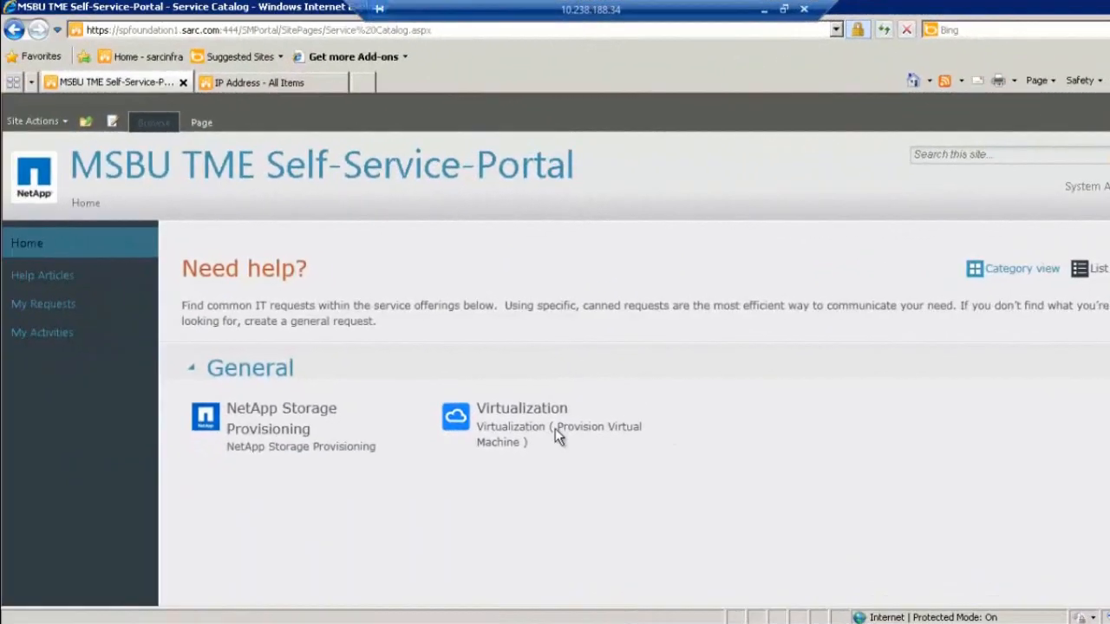
Step: In the MSBU TME Self-Service-Portal, open the request form for Provision Virtual Machine under the Virtualization offering
click(32, 245)
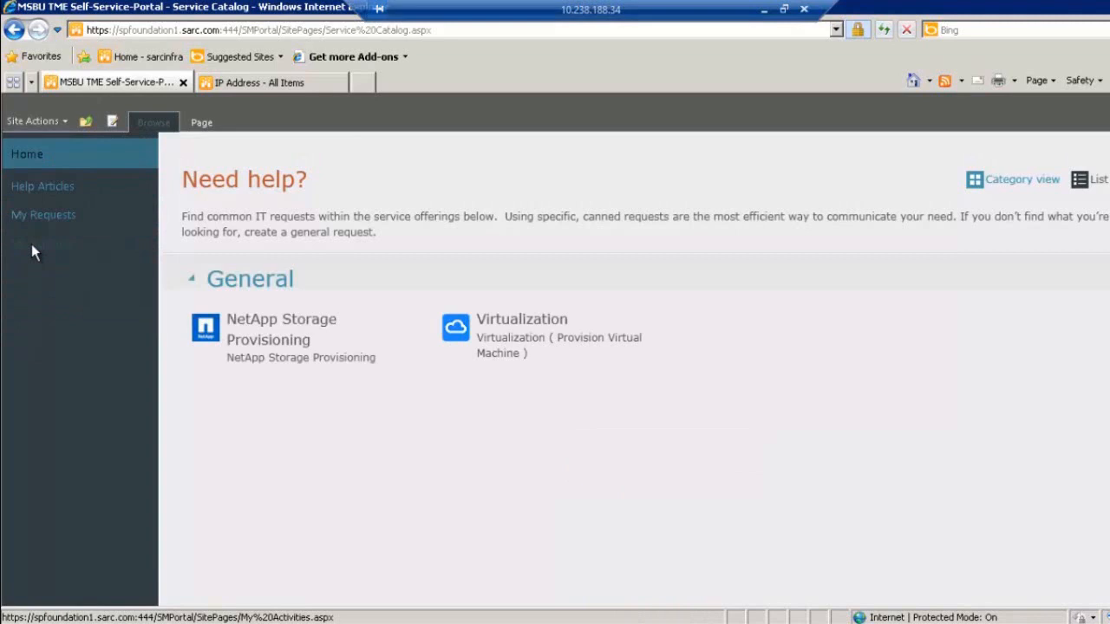
click(509, 343)
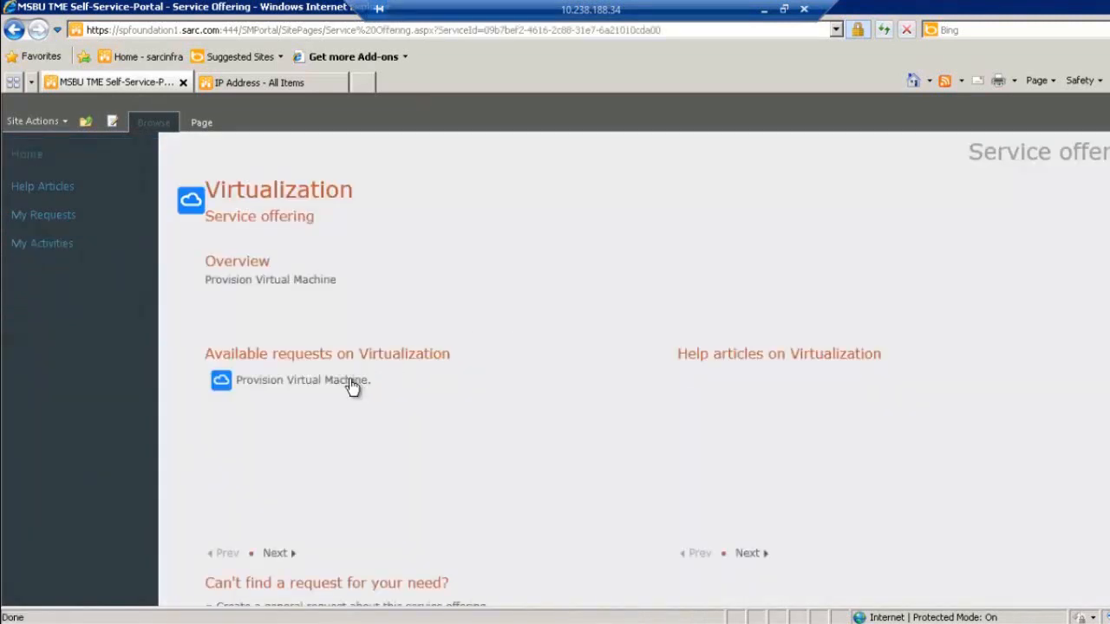
click(351, 384)
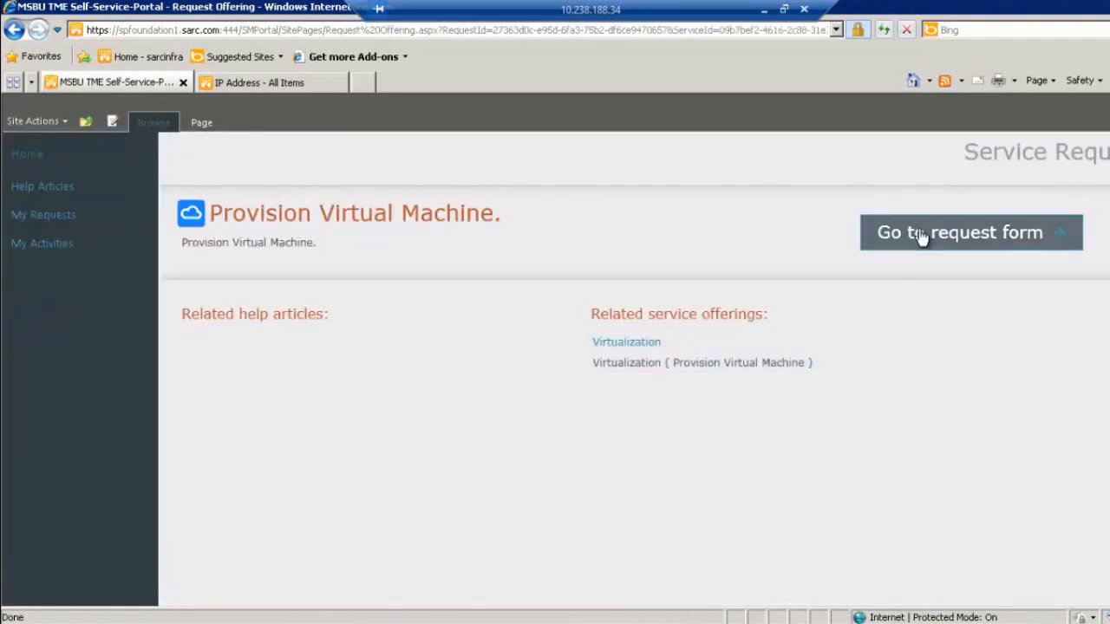
click(921, 236)
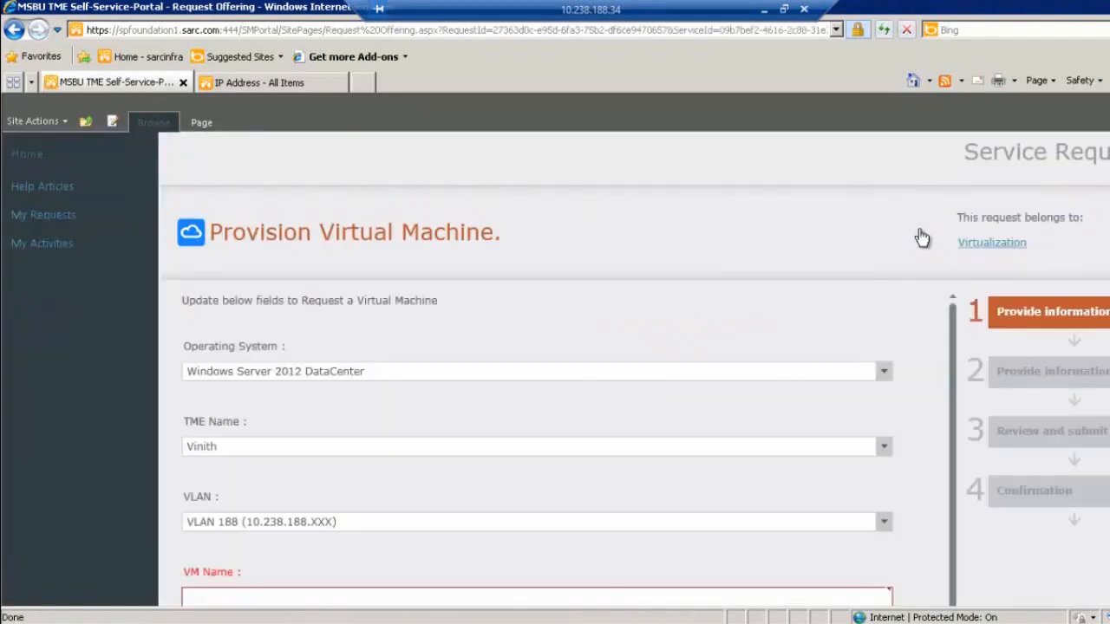
Step: Name the requested VM NetApp-Hyper-V-VM, set its memory to 4 GB, and continue to the second information page
scroll(564, 490, down, 3)
click(329, 454)
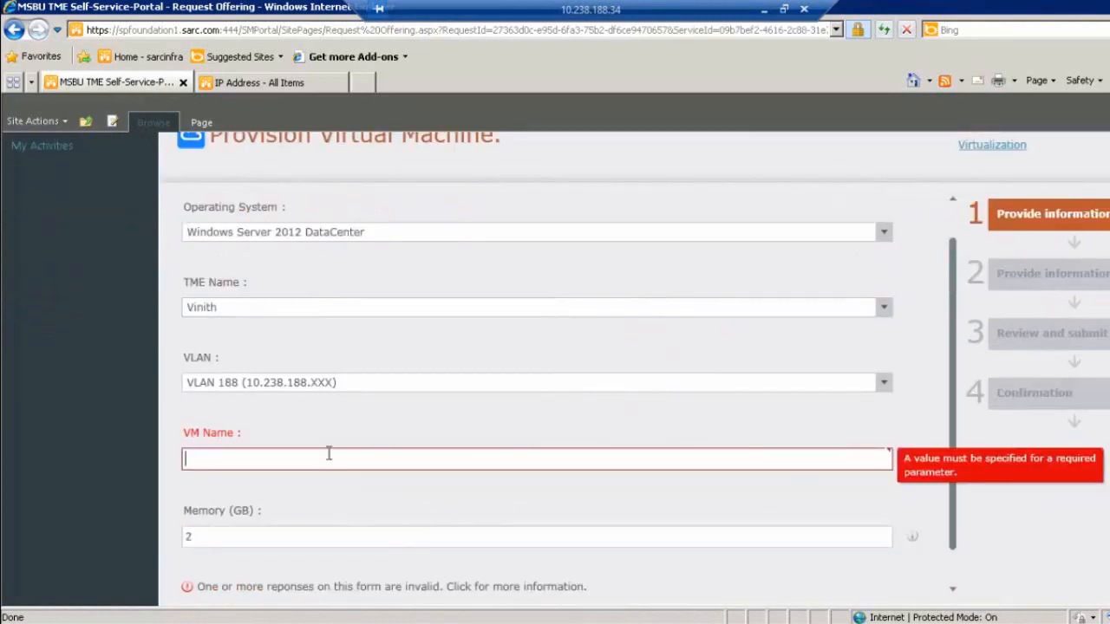
text(NetApp-Hyper-V)
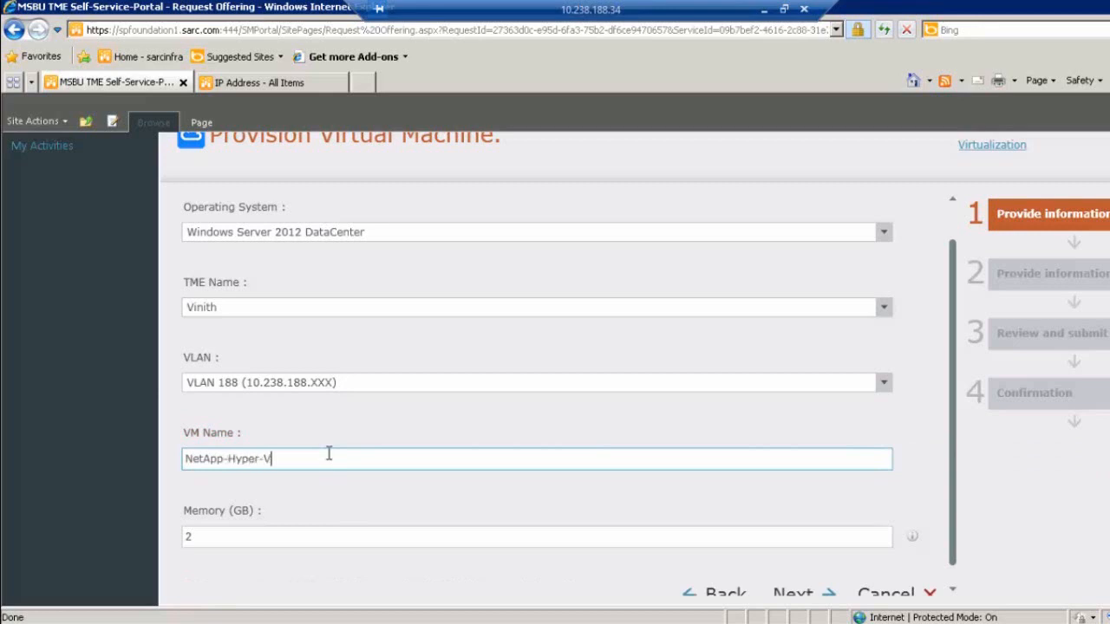
text(-VM)
click(184, 535)
text(4)
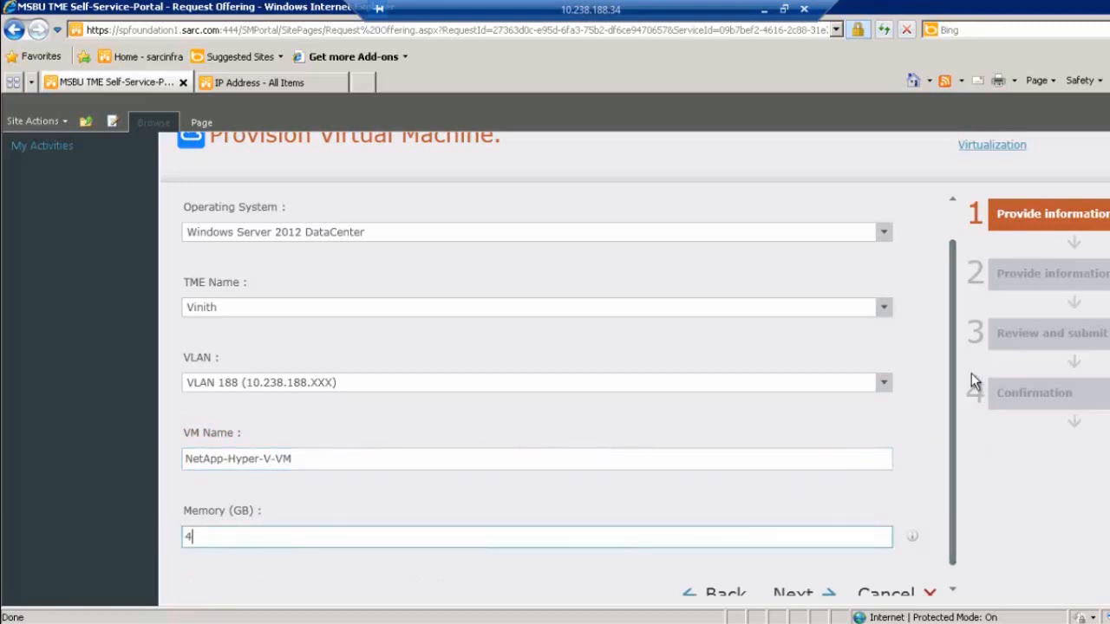
click(815, 594)
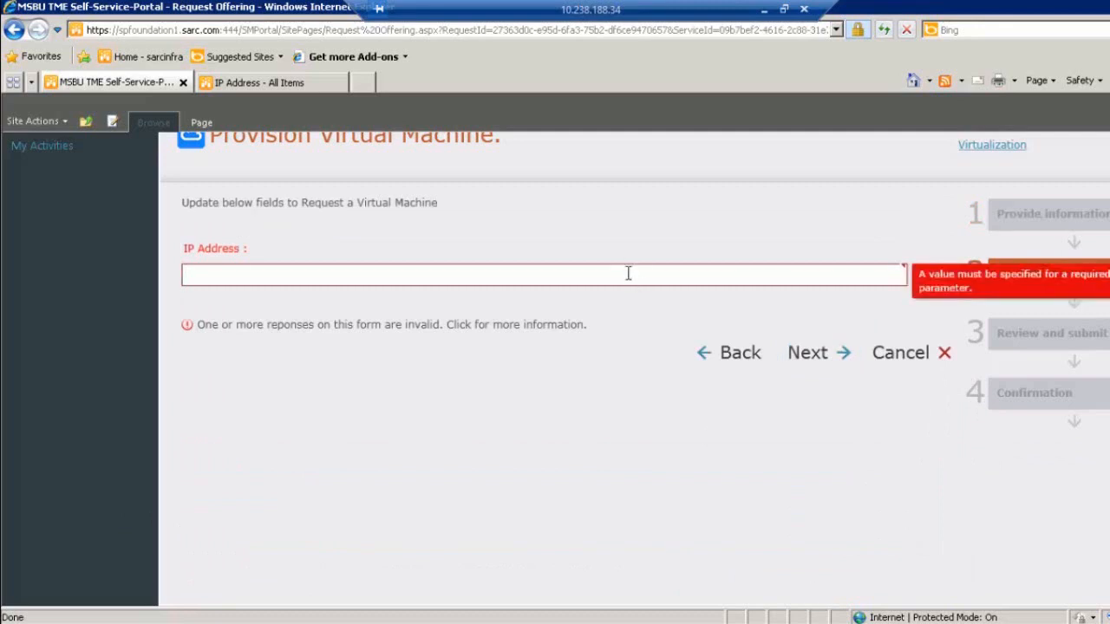
Step: Assign the IP address 10.238.188.123 to the requested VM, review the details and submit the request
click(628, 272)
text(10.238.188.123)
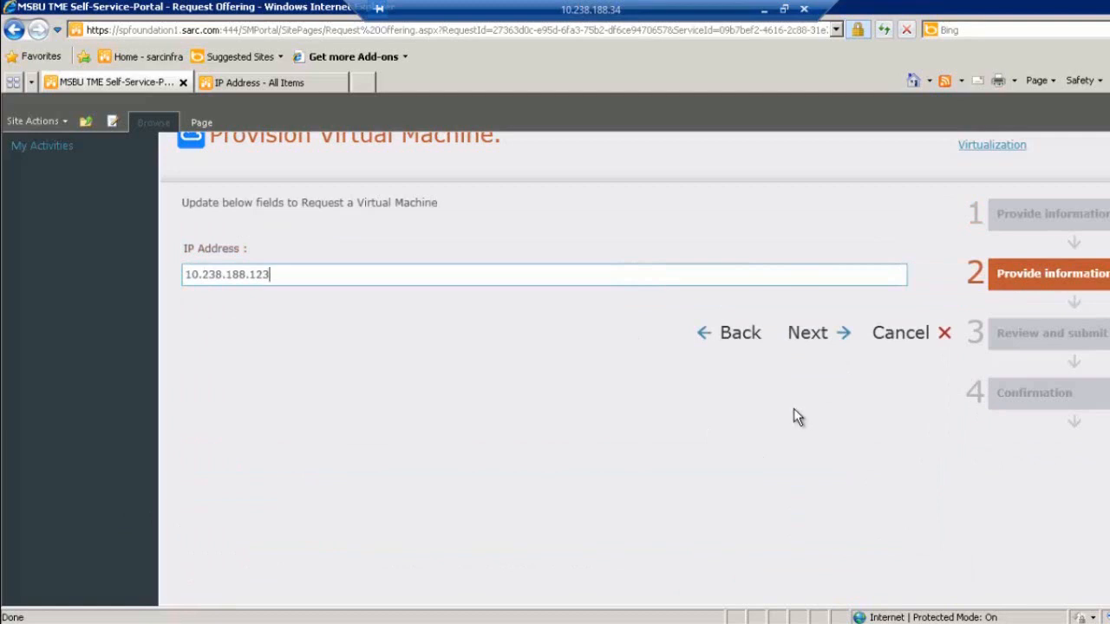
click(833, 341)
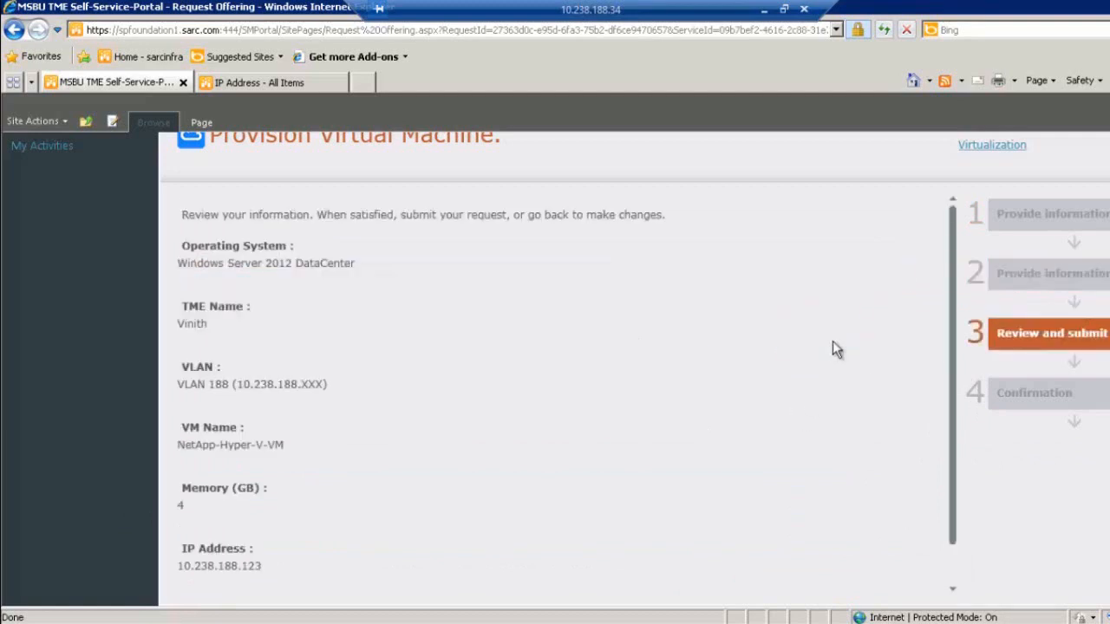
drag(954, 273, 949, 386)
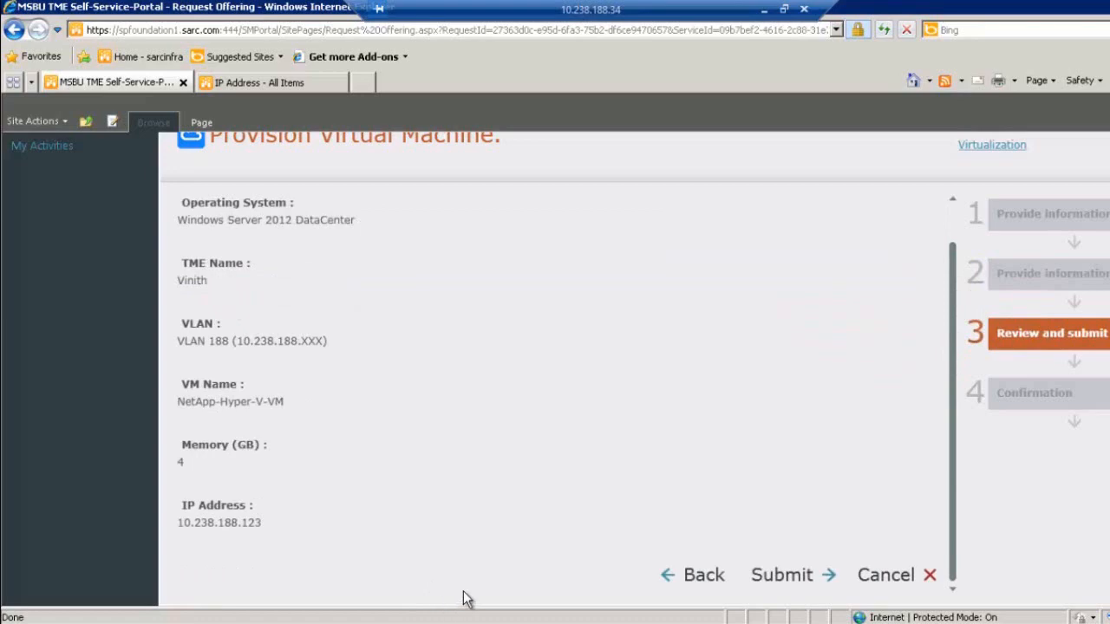
click(778, 577)
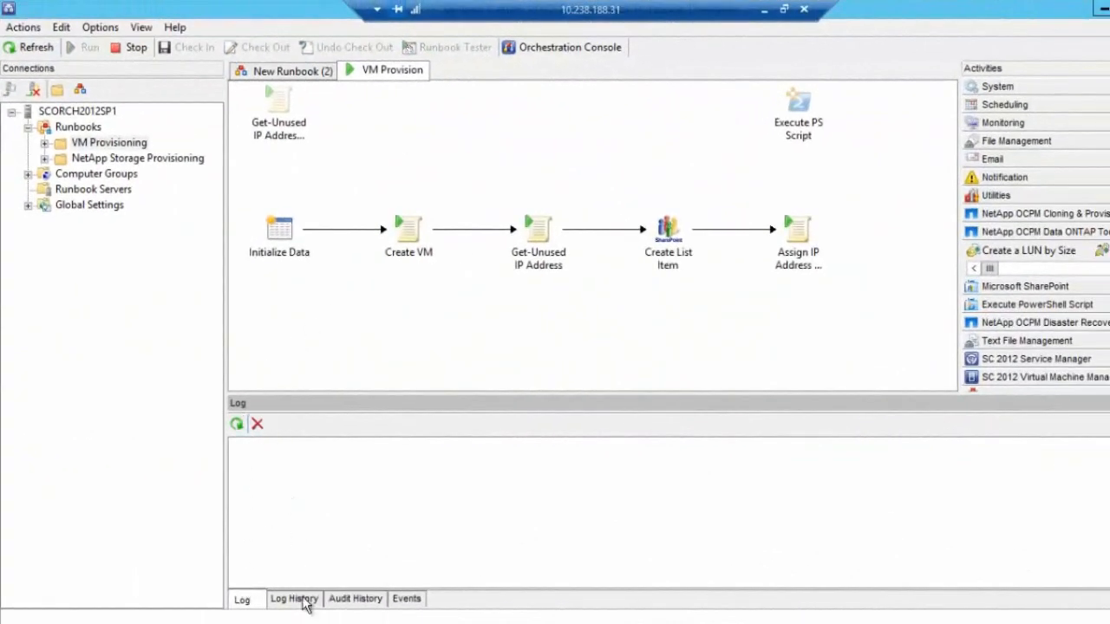
Step: In the runbook designer, refresh the VM Provision runbook and expand the running job's log entry to examine its activities
click(35, 47)
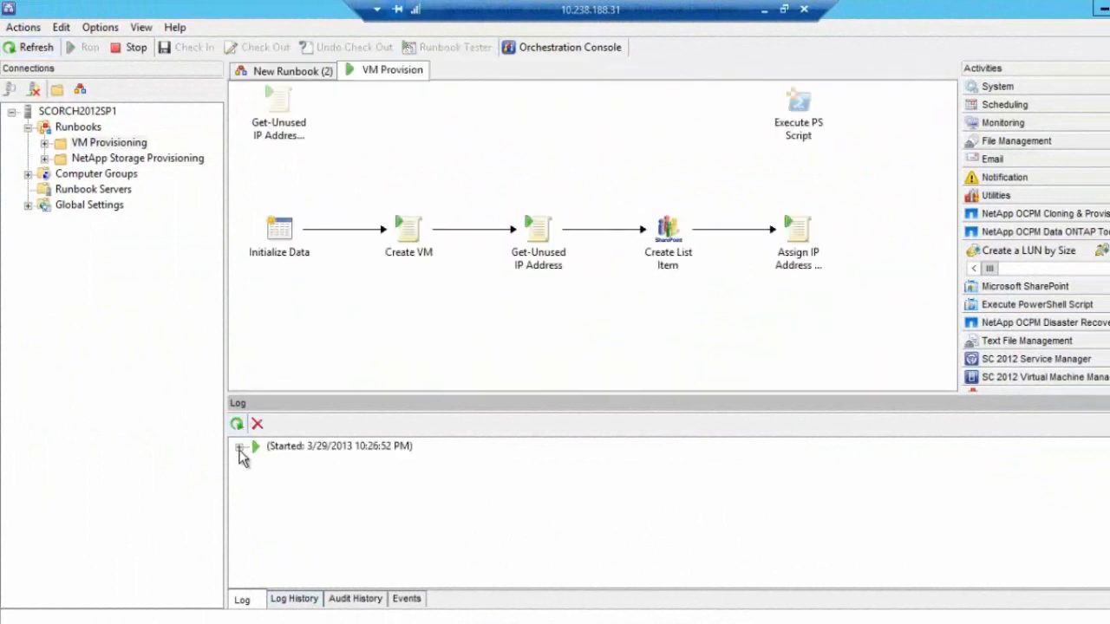
click(240, 448)
click(308, 462)
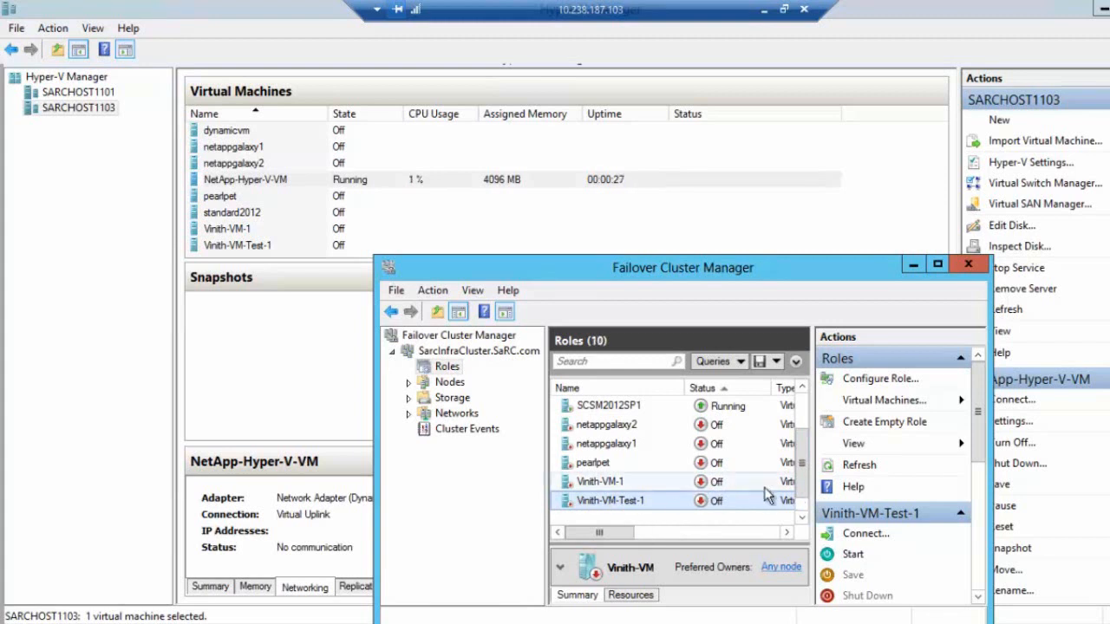
Step: In Failover Cluster Manager, select the NetApp-Hyper-V-VM role and widen the window to inspect its status and type
scroll(799, 503, down, 1)
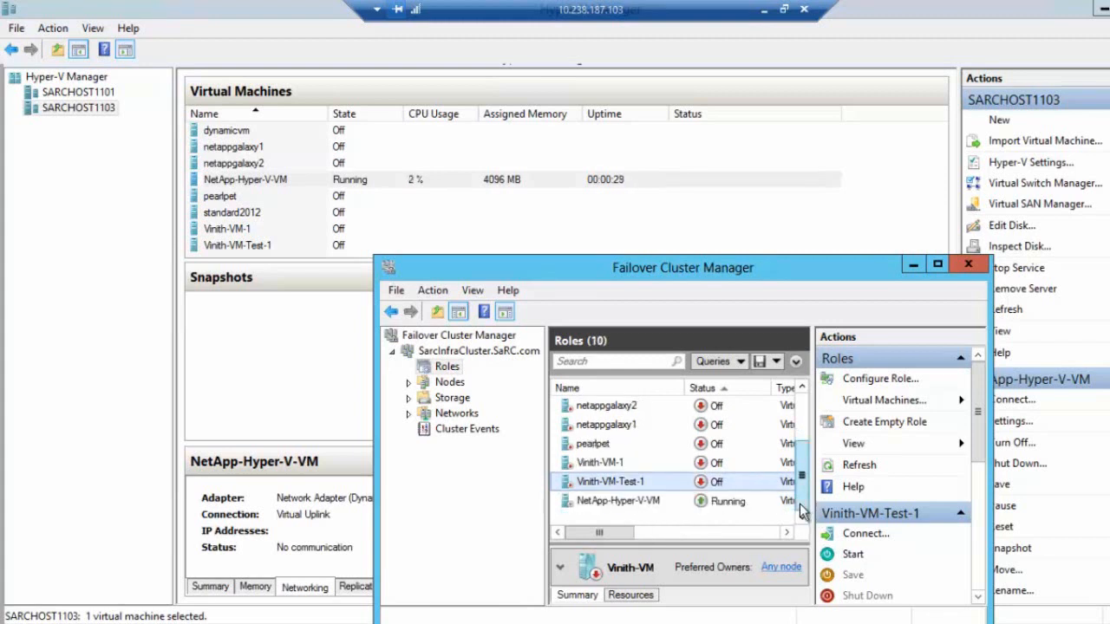
click(713, 501)
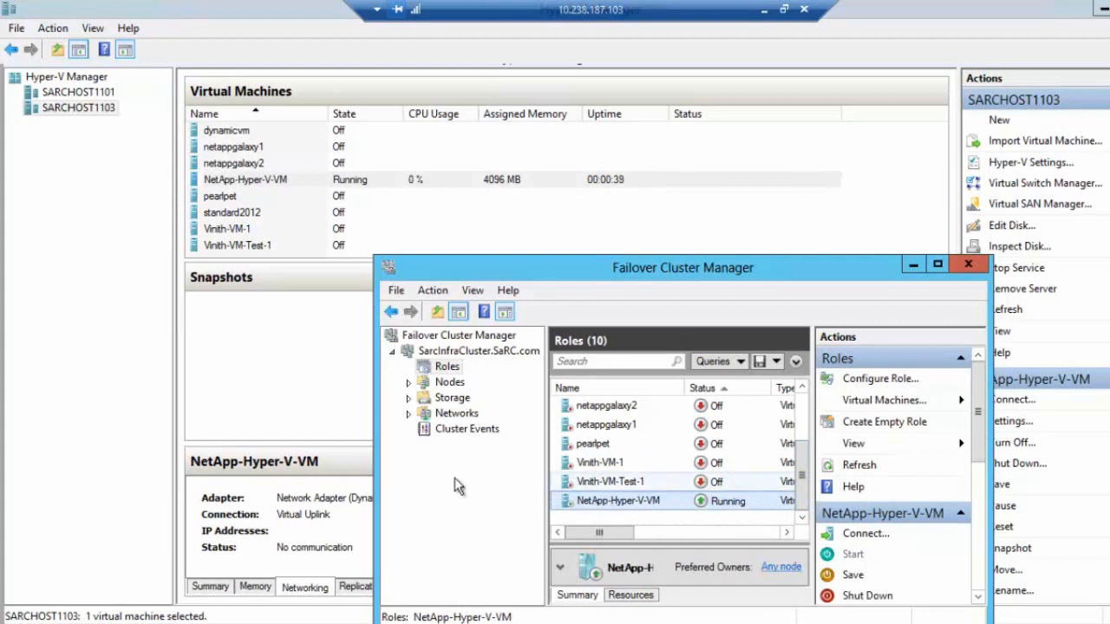
drag(374, 486, 288, 486)
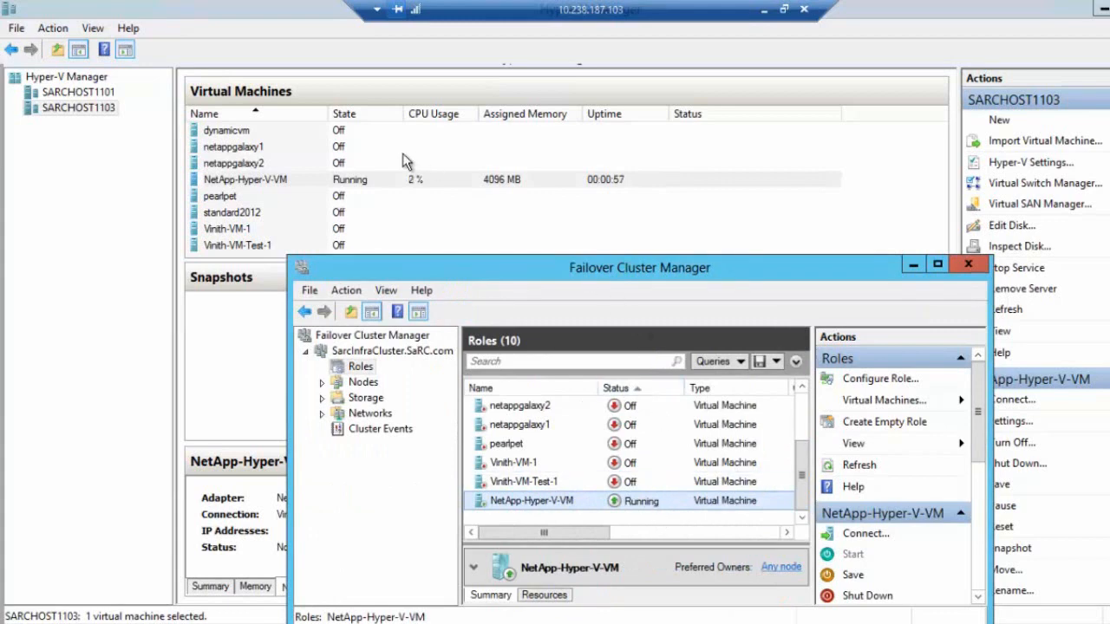
Step: From Hyper-V Manager, connect to NetApp-Hyper-V-VM and examine its console as the guest system starts up
right_click(388, 181)
click(422, 193)
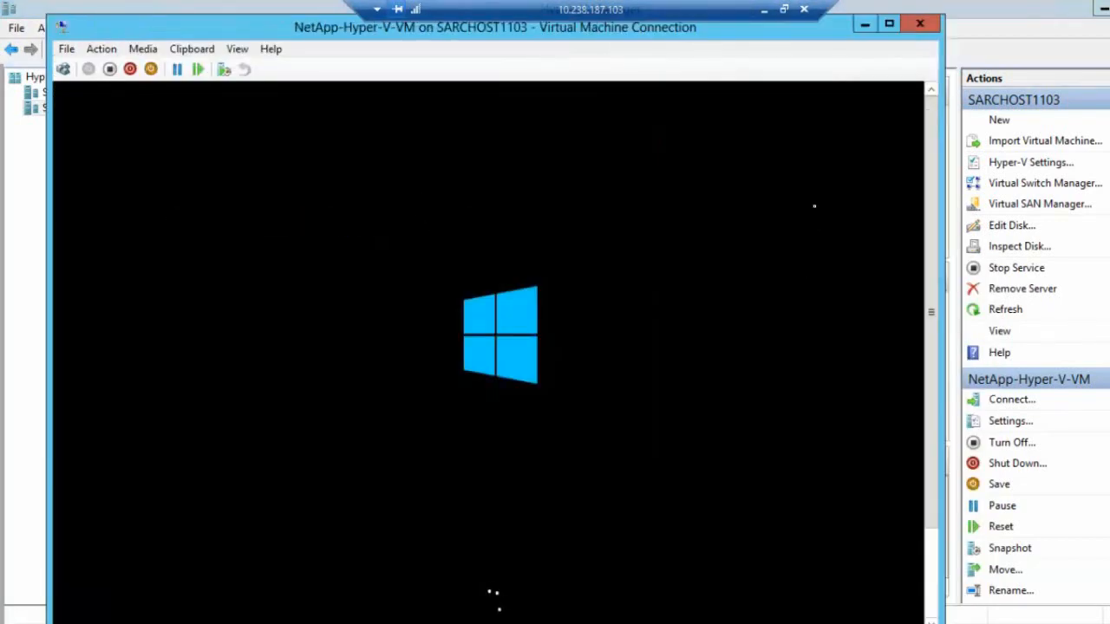
drag(297, 29, 258, 20)
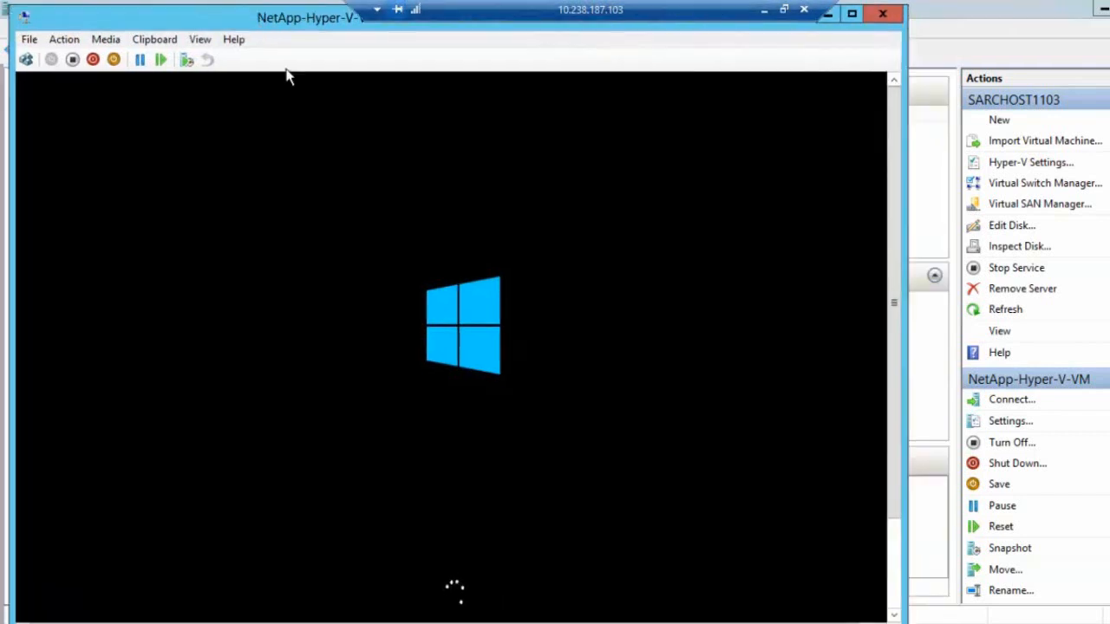
drag(897, 329, 893, 460)
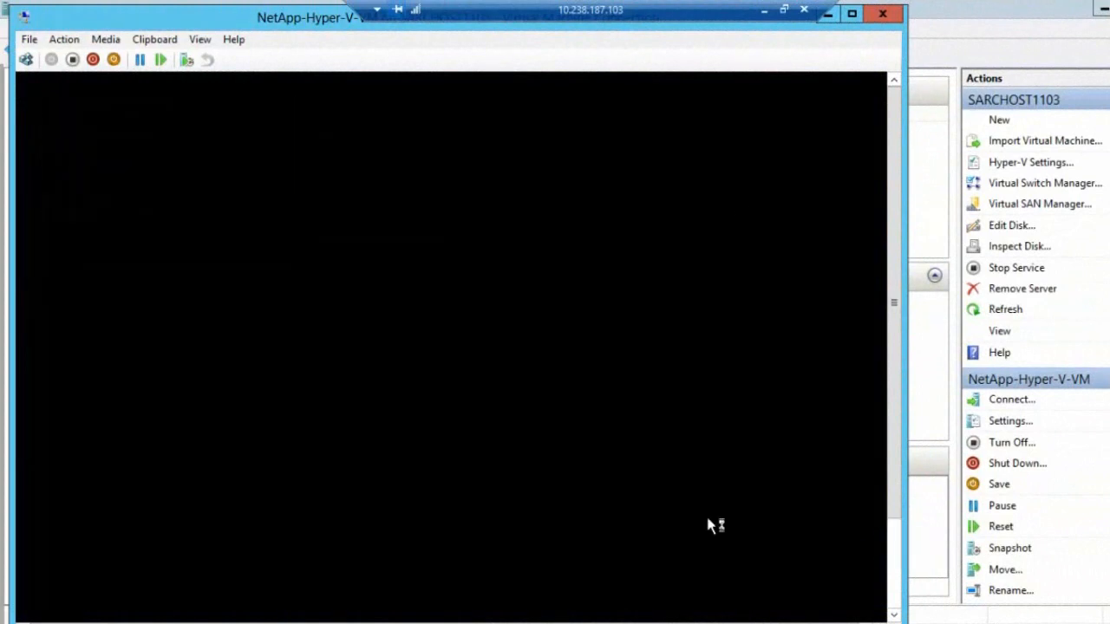
click(895, 545)
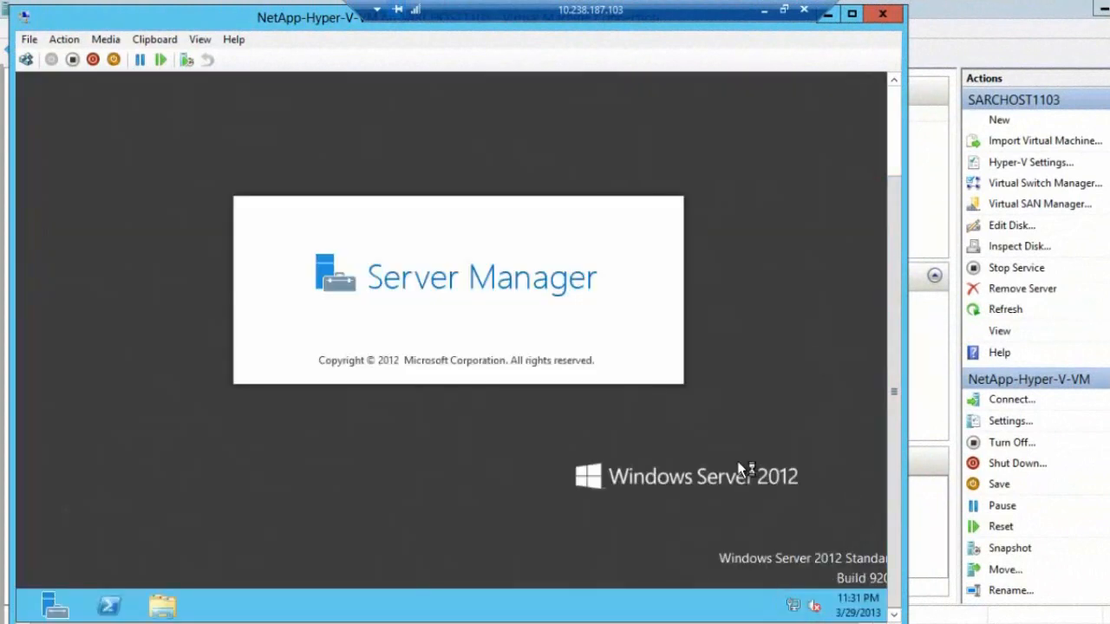
click(896, 135)
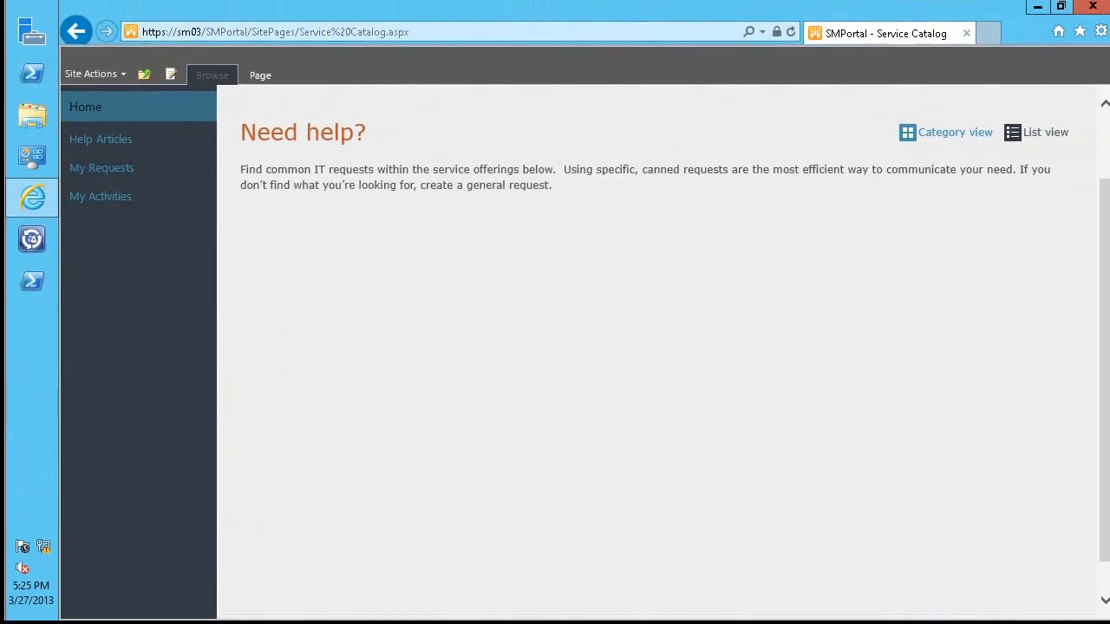
Step: Show the service catalog as a list and open the request form for FlexPod Add VMHost
click(1052, 135)
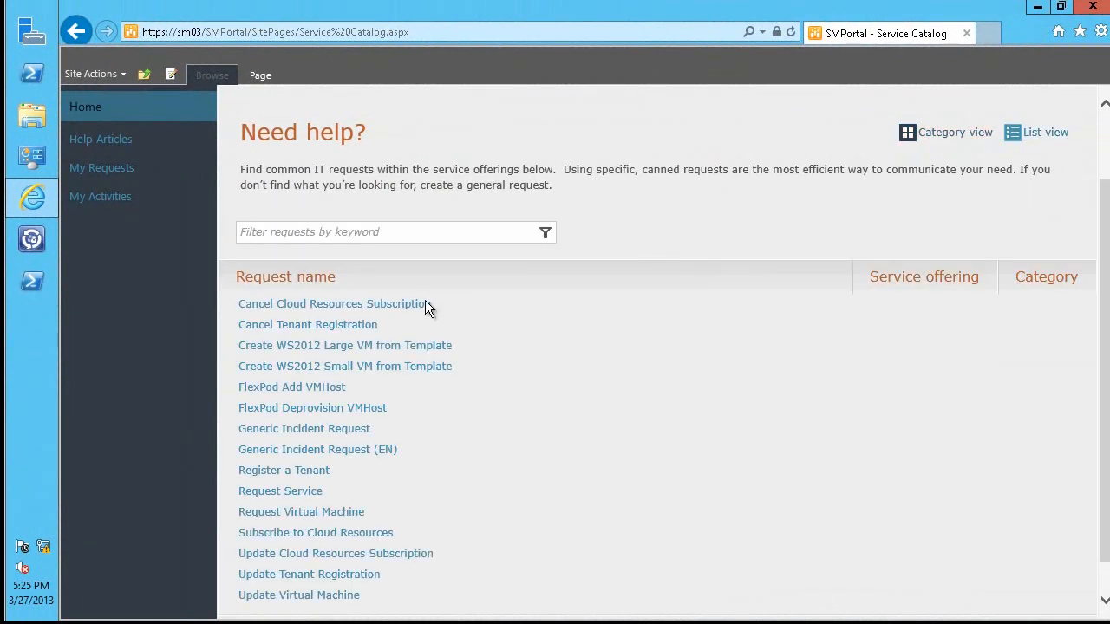
click(291, 387)
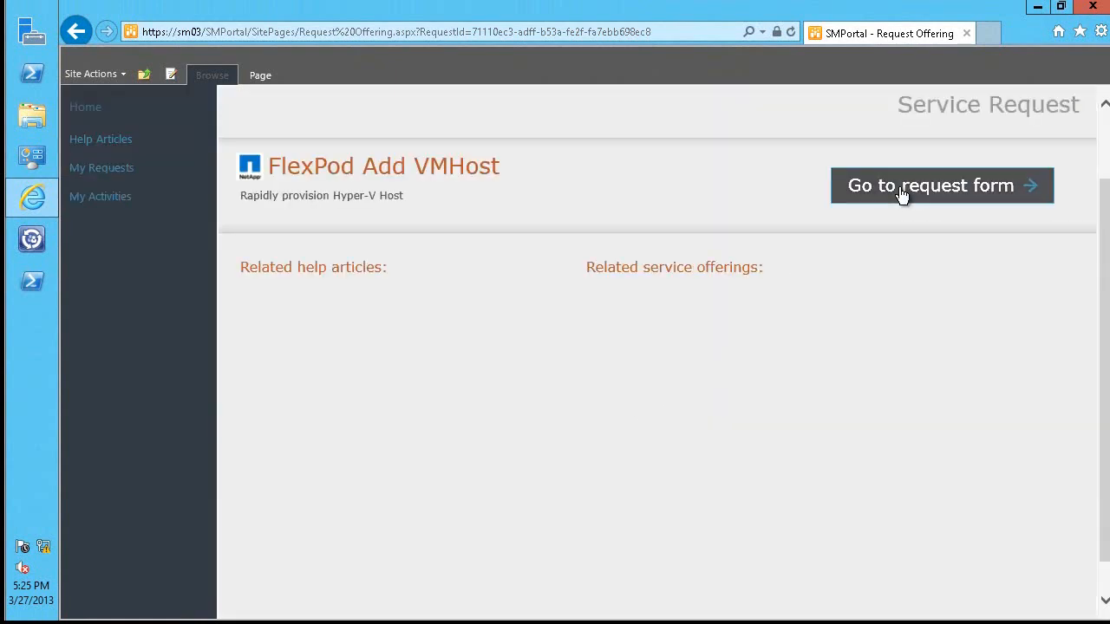
click(901, 192)
Step: Set the hostname to VMHost-App04, leave the UCS Servicepool empty, and submit the request
click(534, 327)
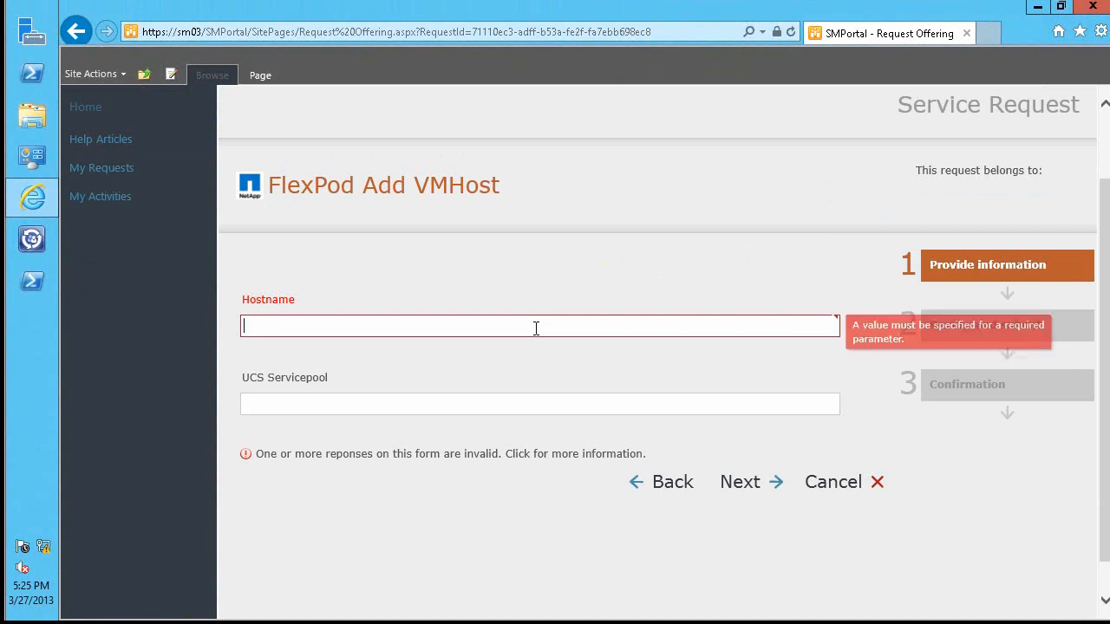
text(VMH)
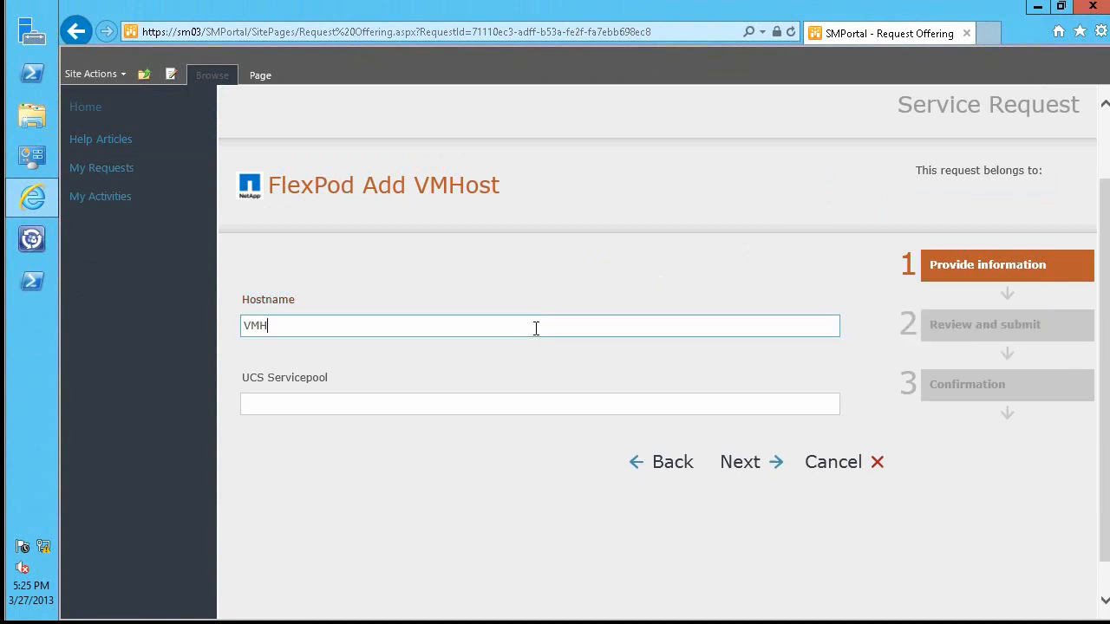
text(ost-App04)
click(750, 466)
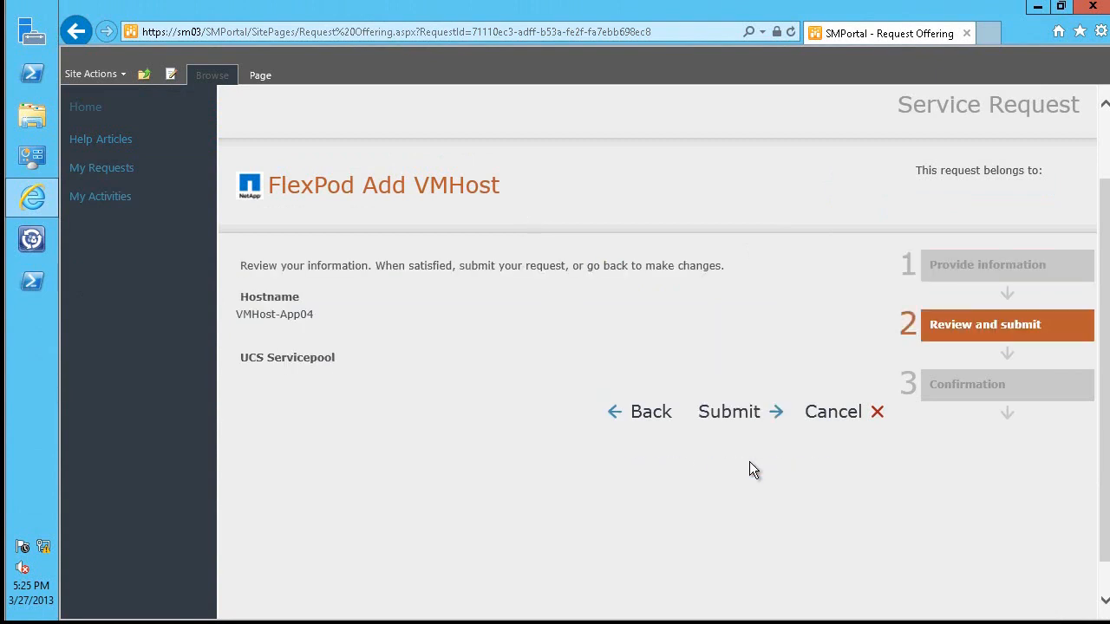
click(718, 412)
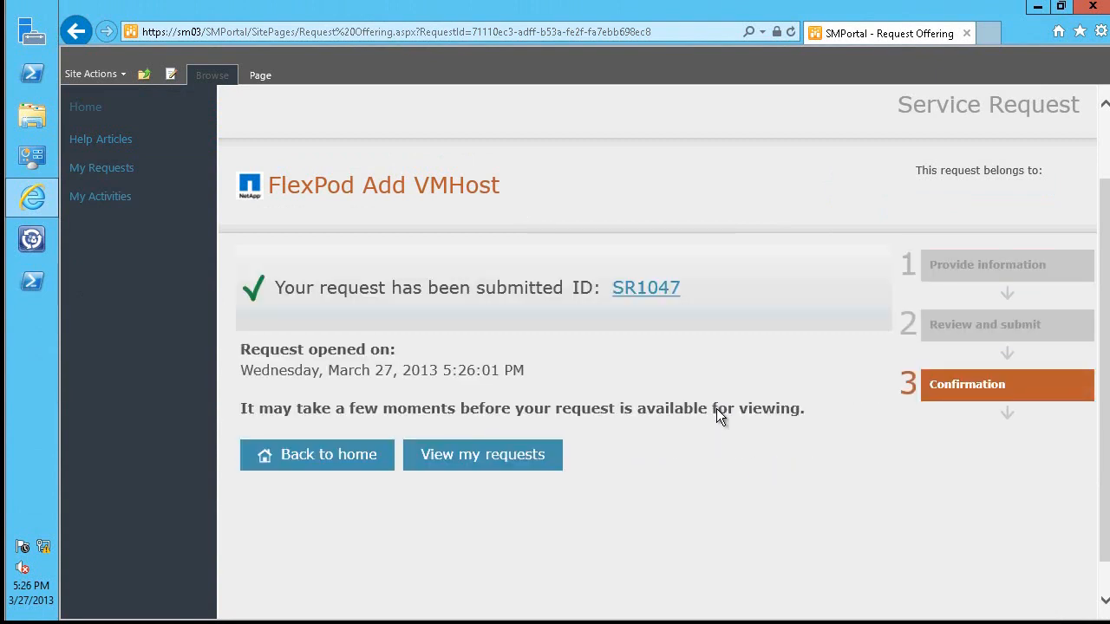
Step: Open the submitted request and refresh its activity status, and in the runbook designer select the Clone ServiceProfile entry in the Add Host log
click(642, 299)
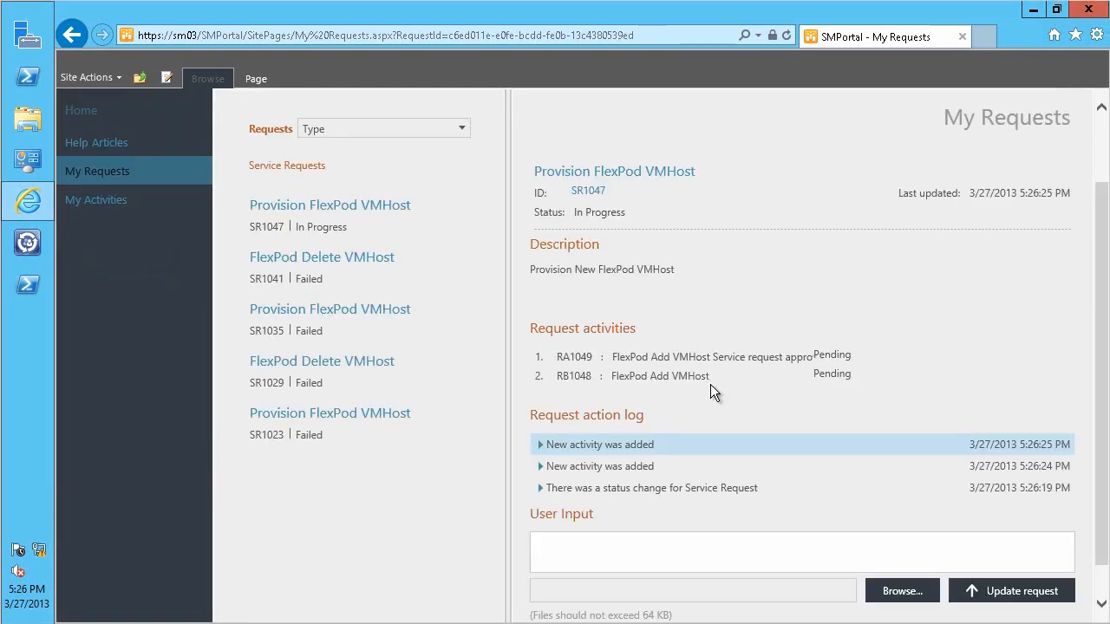
key(F5)
key(F5)
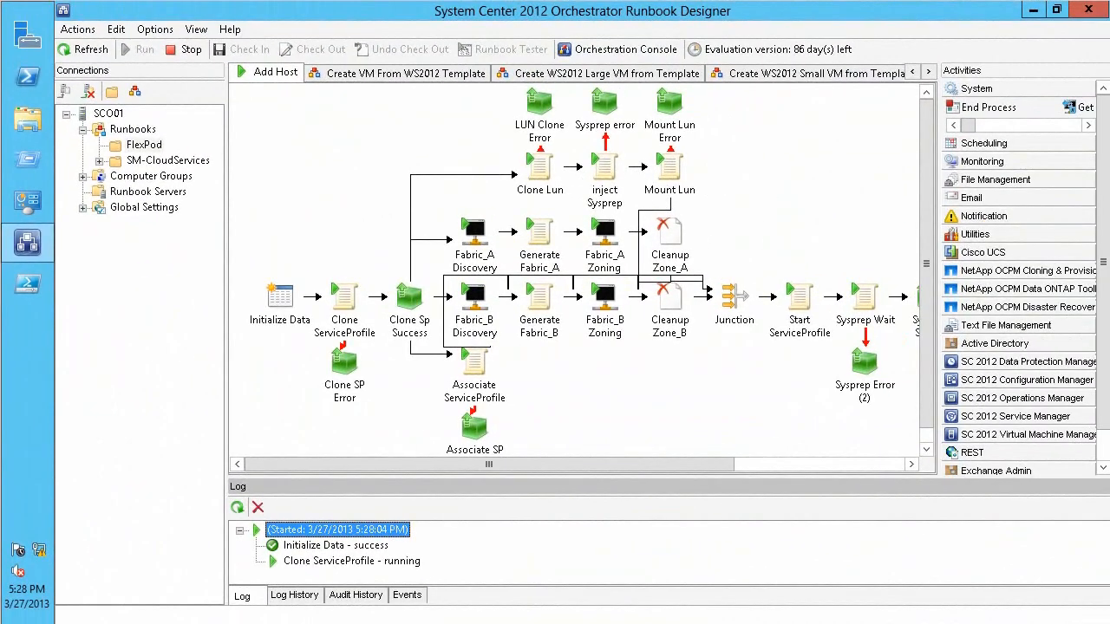
click(419, 557)
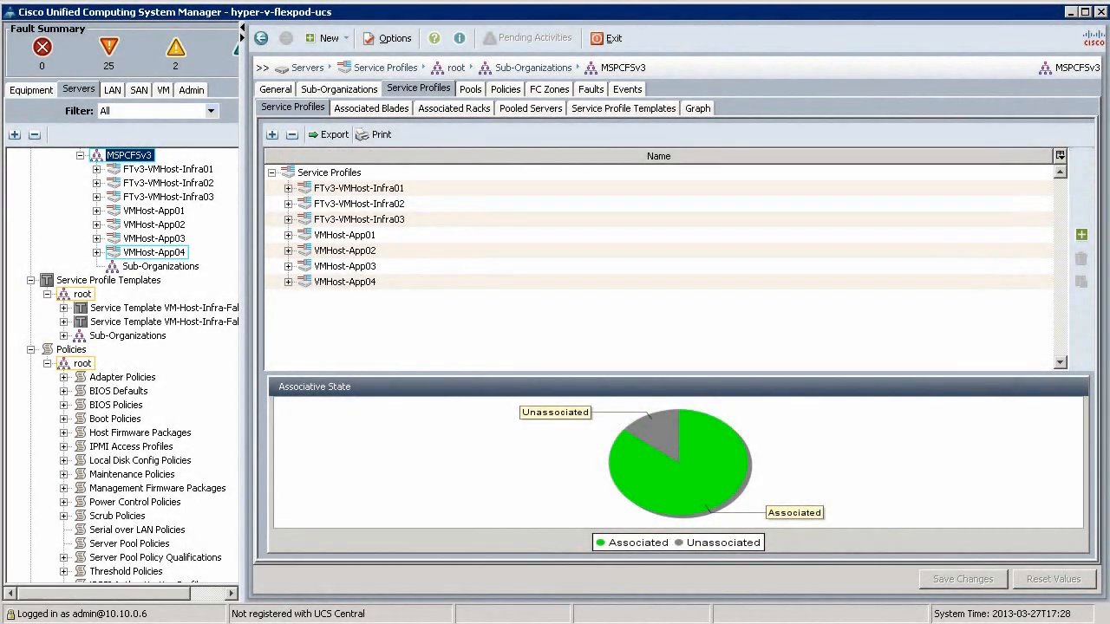
Step: In Cisco UCS Manager, examine the FSM progress of the VMHost-App04 service profile and launch its KVM console
click(116, 251)
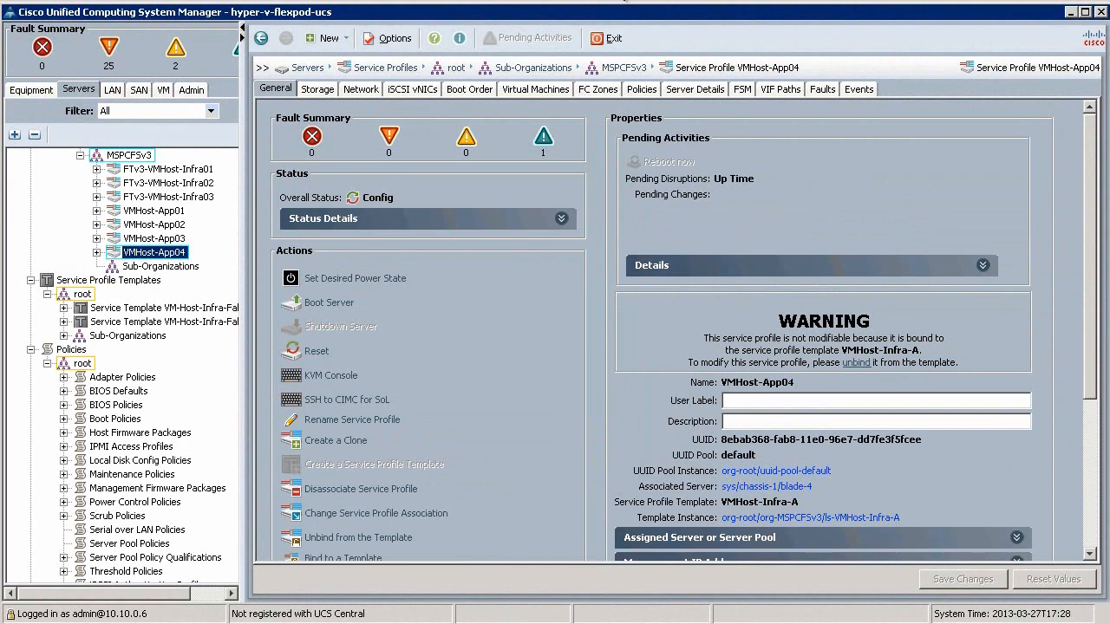
click(743, 90)
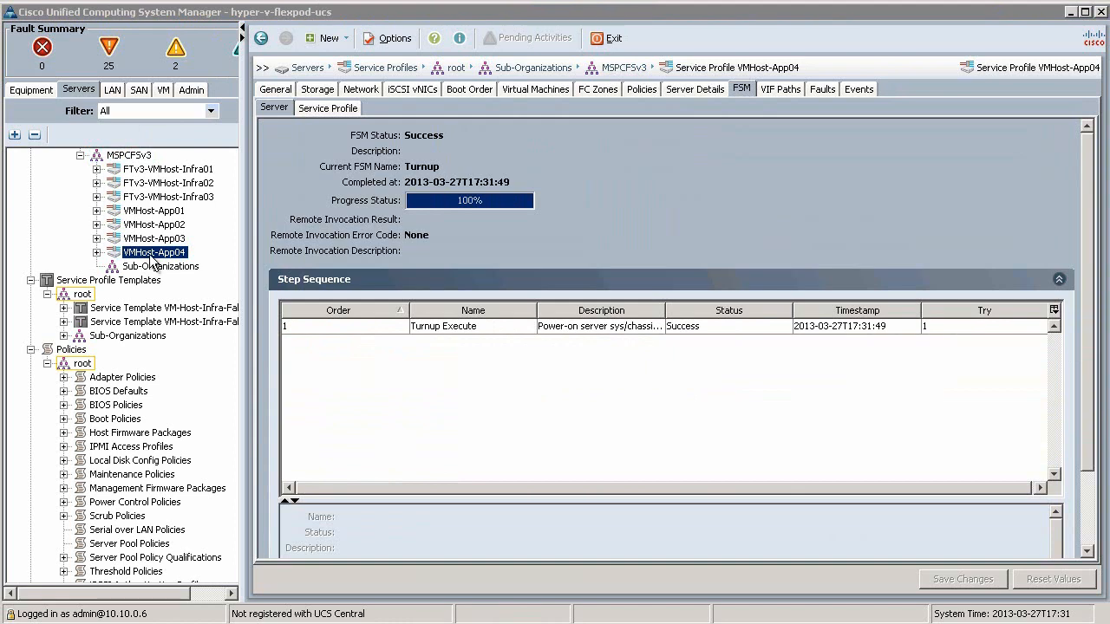
right_click(150, 255)
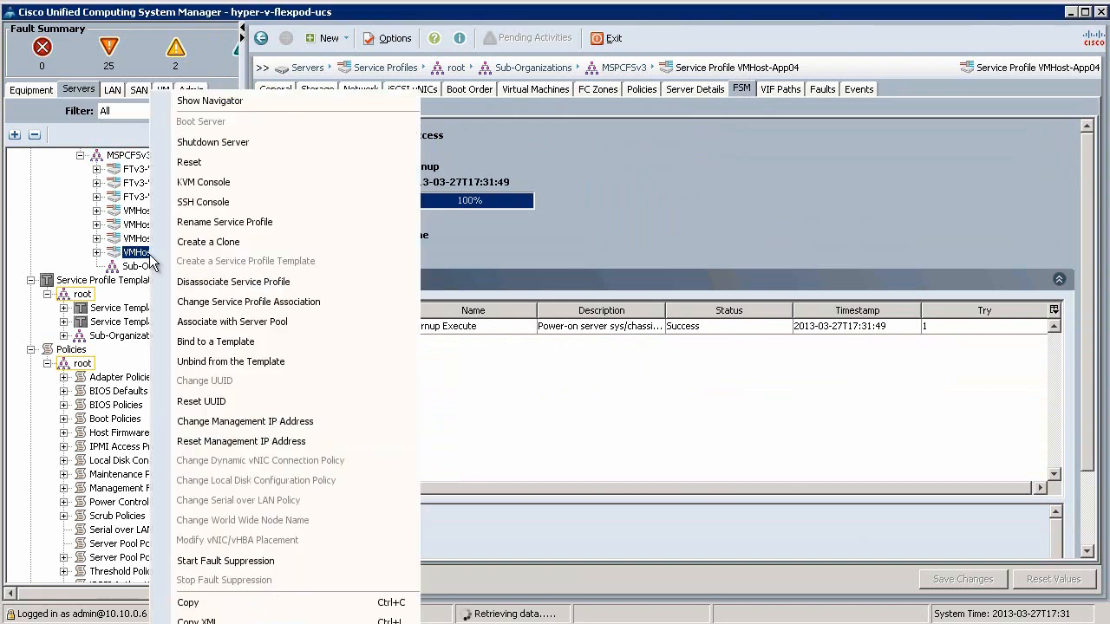
click(234, 182)
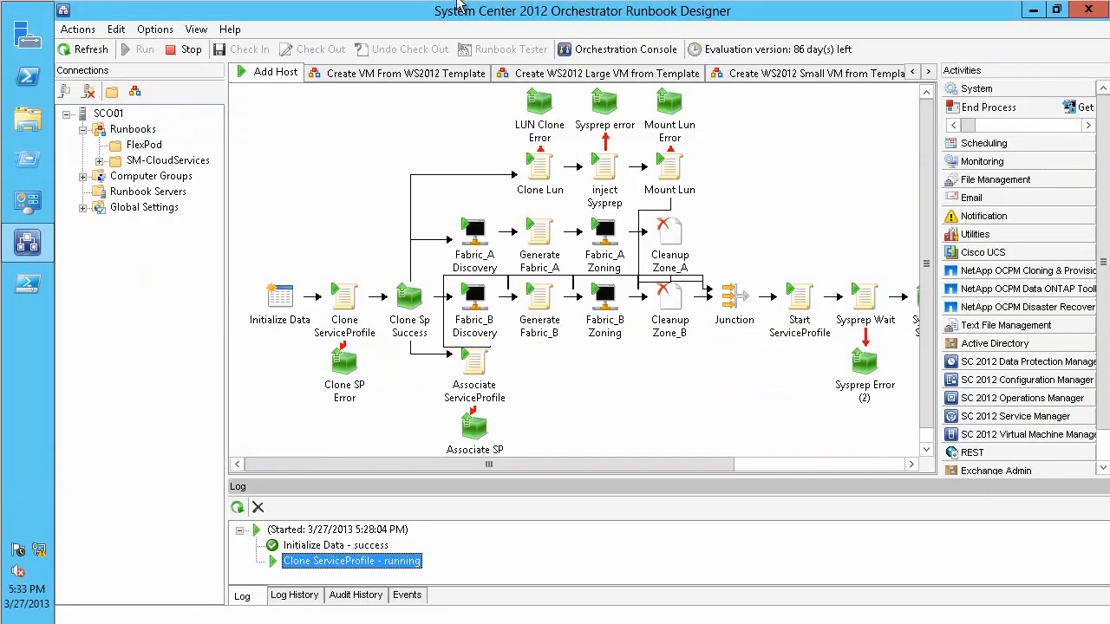
Step: In the runbook designer, refresh the Add Host log and review its activities, and view the Local Server page in the host's KVM console
click(238, 509)
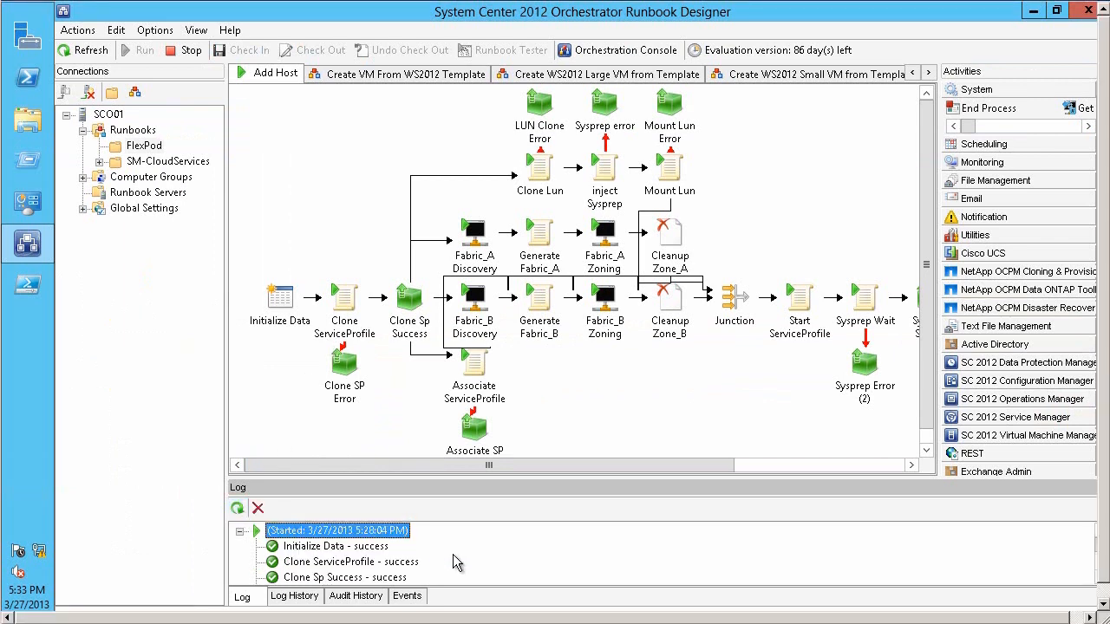
scroll(459, 565, down, 2)
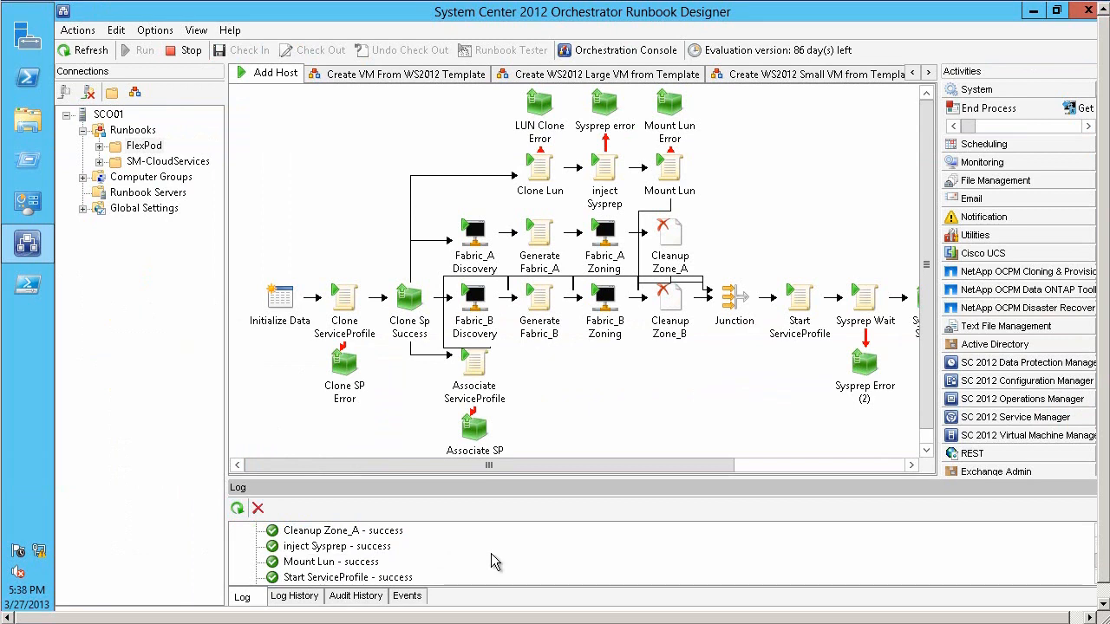
scroll(655, 568, down, 2)
click(313, 563)
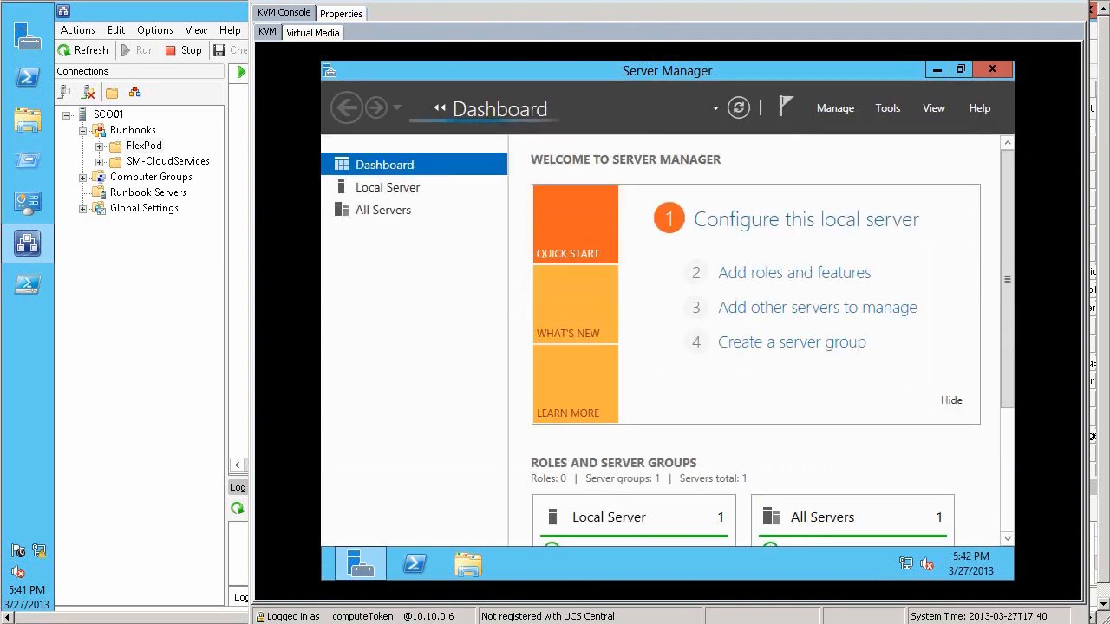
click(403, 191)
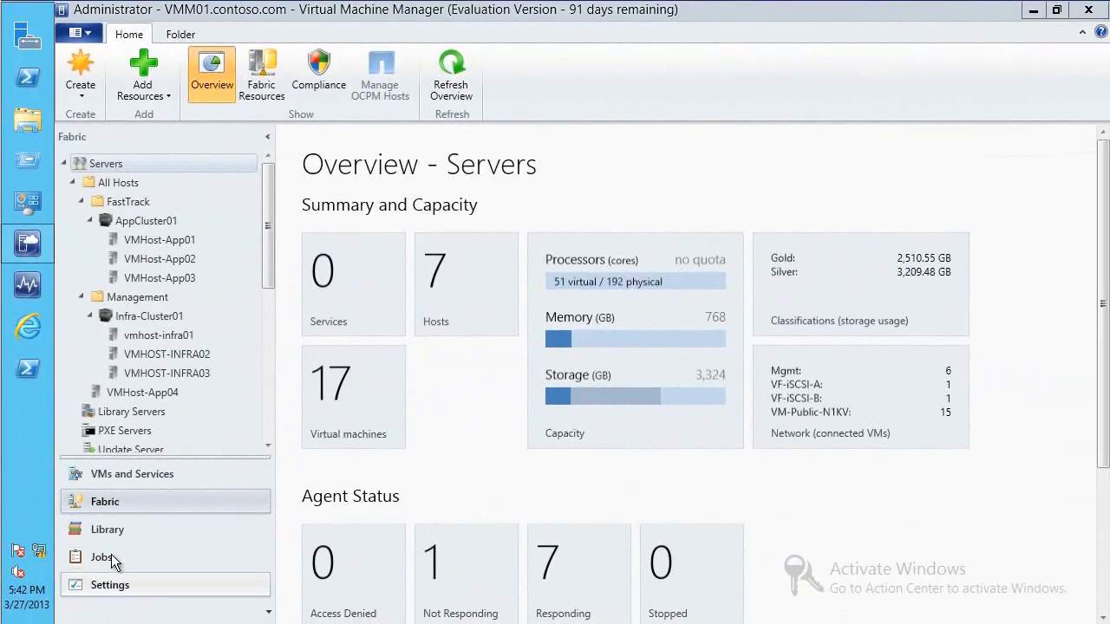
Step: In Virtual Machine Manager, inspect the details of the Add virtual machine host job for VMHost-App04 and return to the Fabric workspace
click(115, 555)
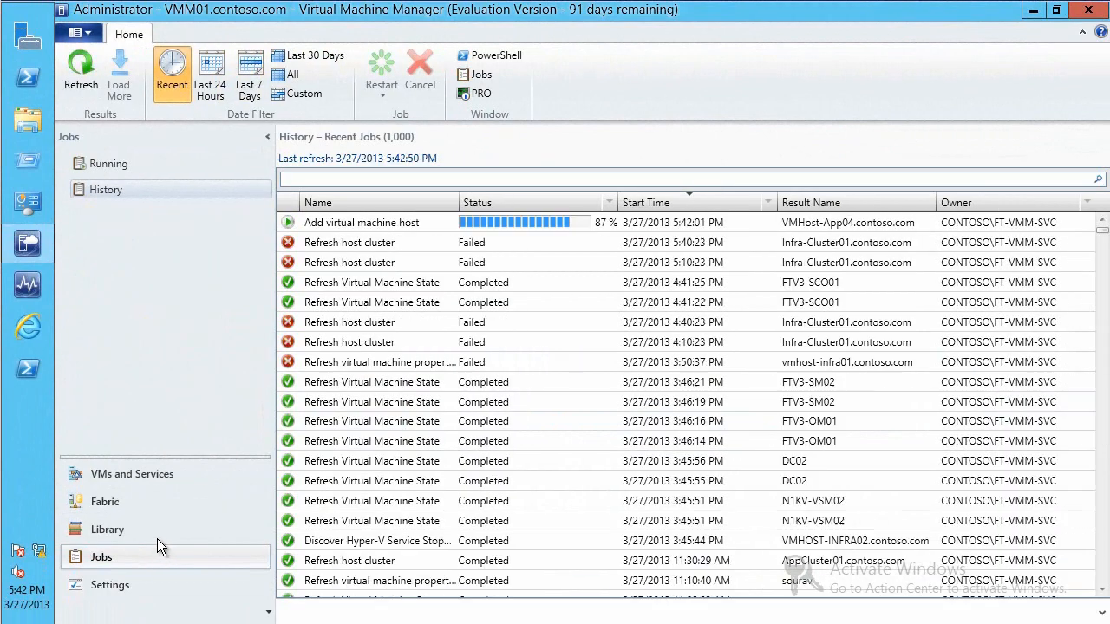
click(413, 223)
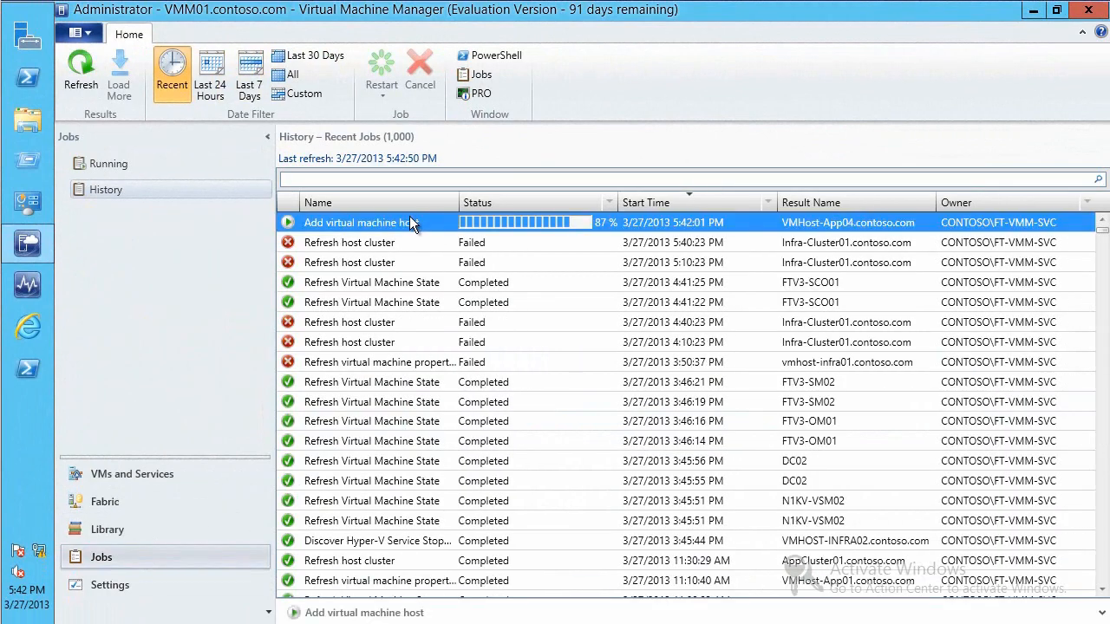
click(385, 604)
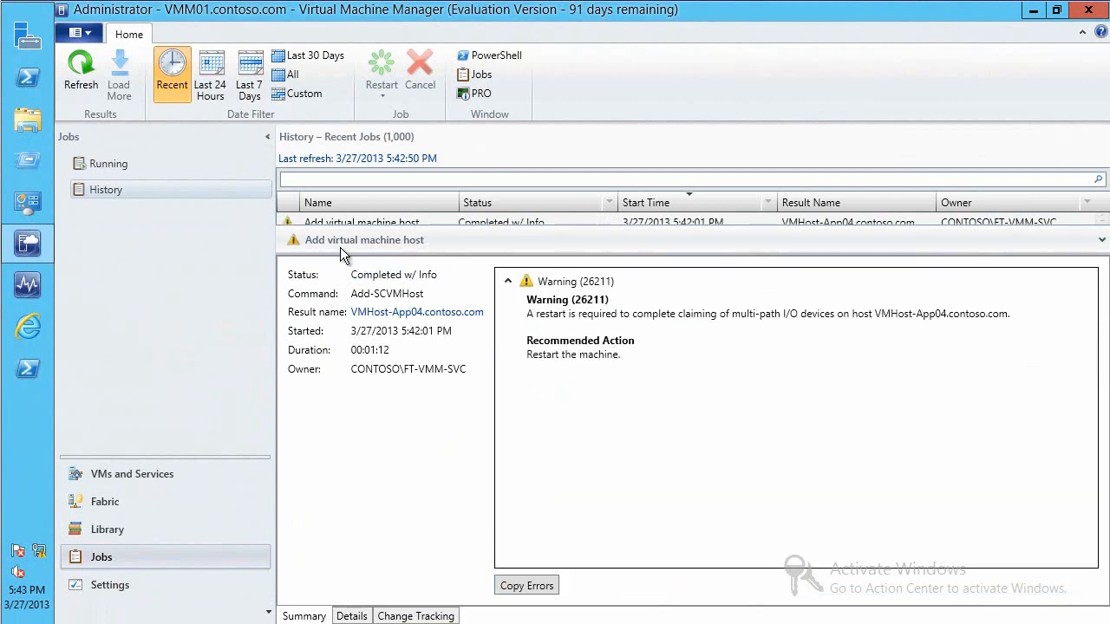
drag(340, 247, 339, 299)
click(124, 501)
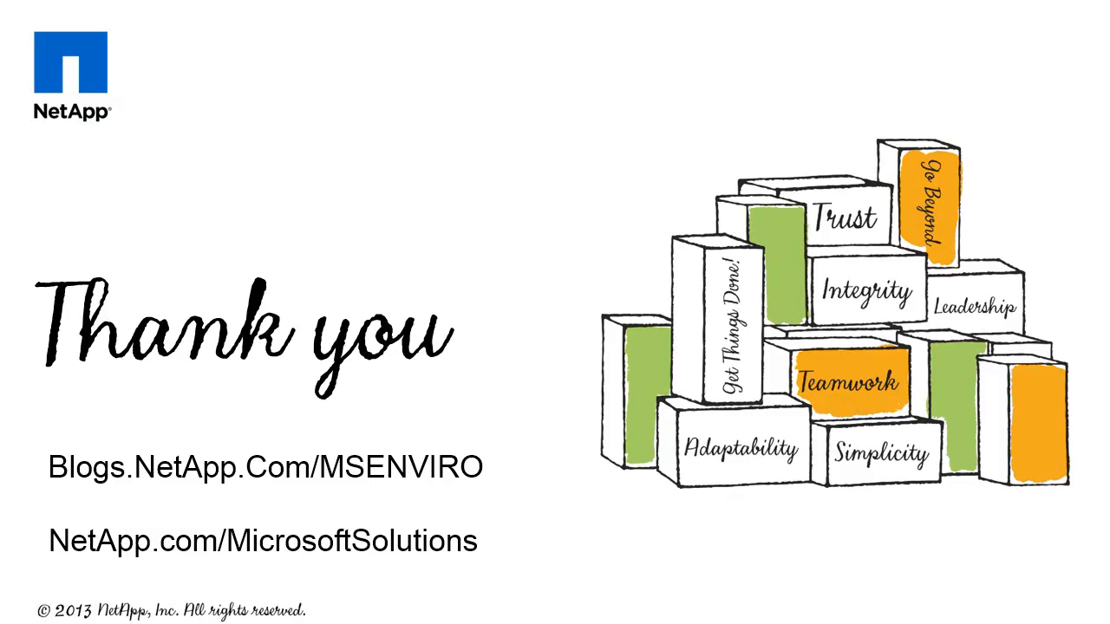